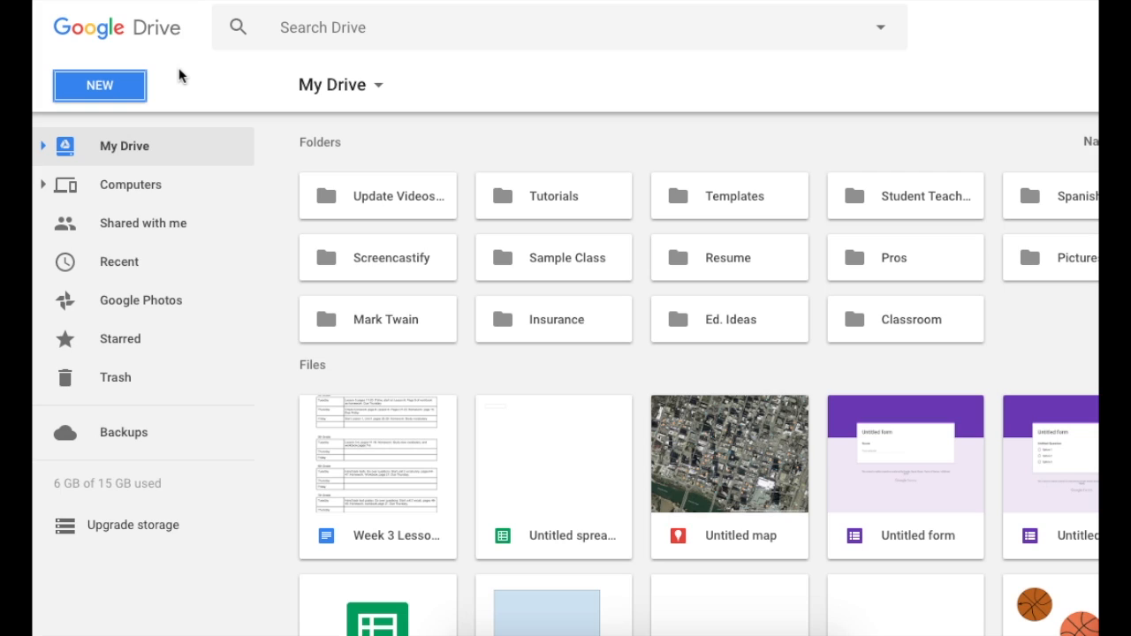
Create a new Google Drawings file from Drive and title it "Venn Diagram Template"
{"action": "left_click", "coordinate": [95, 85]}
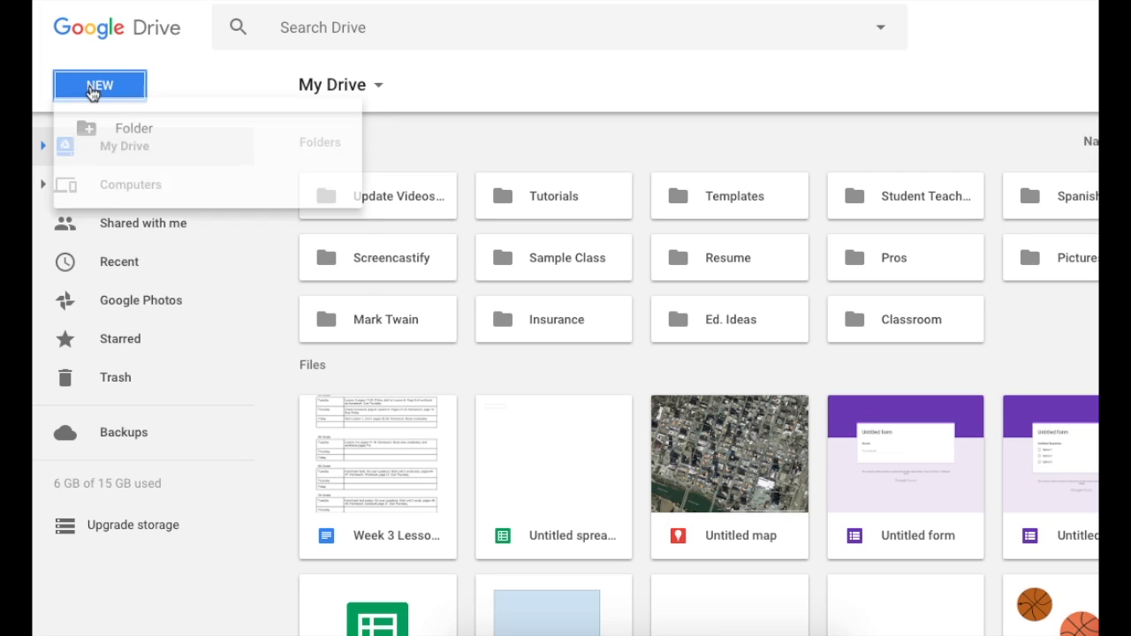
{"action": "mouse_move", "coordinate": [174, 352]}
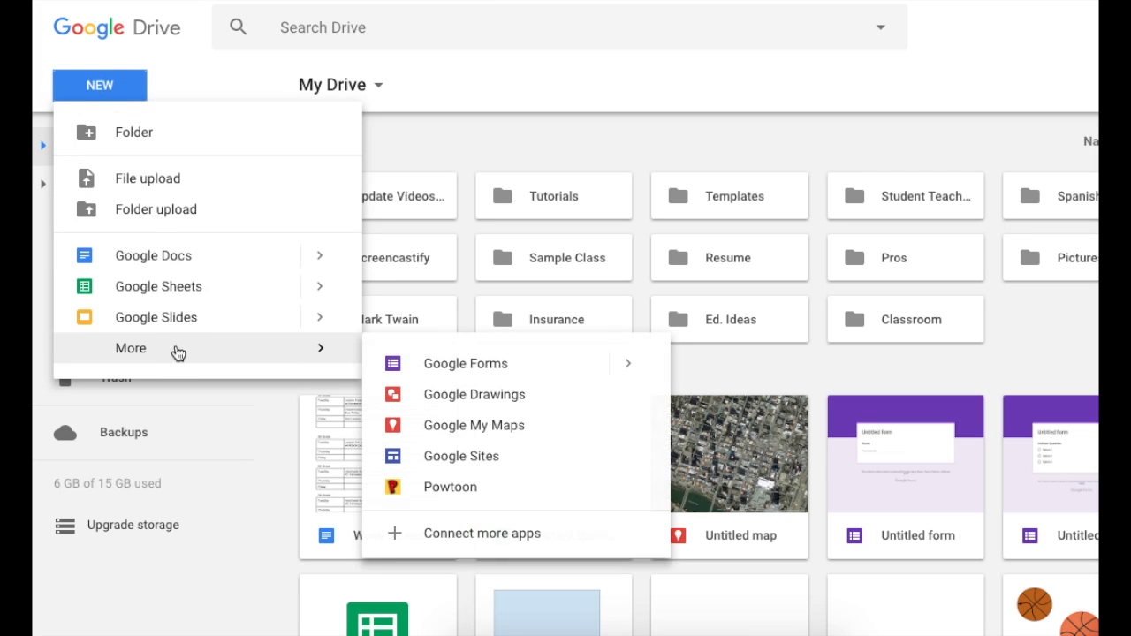
{"action": "left_click", "coordinate": [444, 395]}
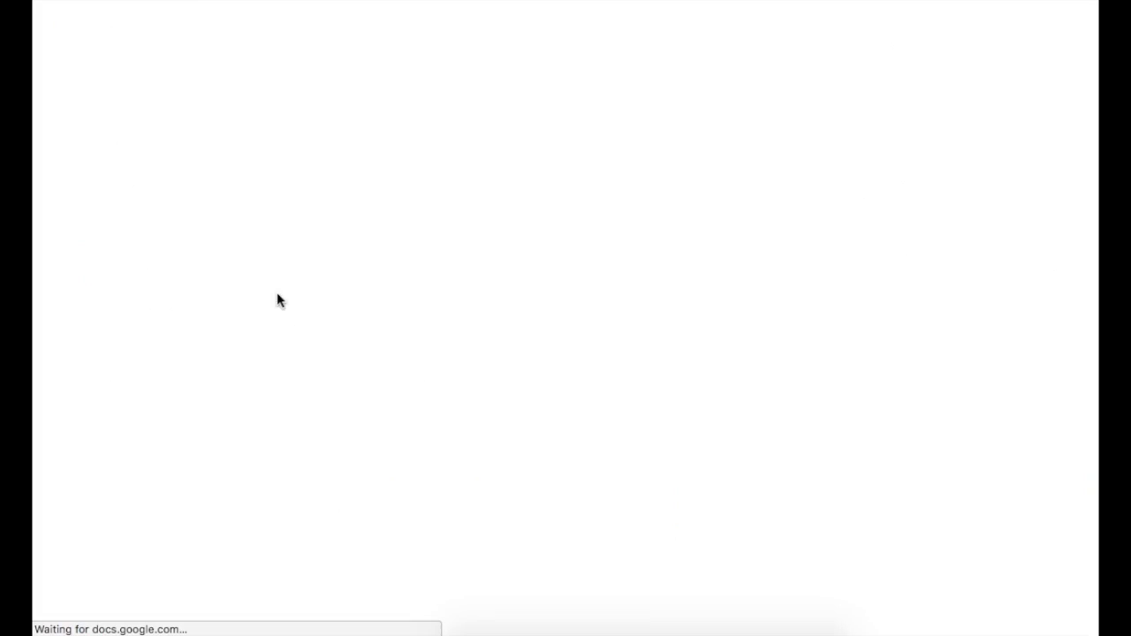
{"action": "left_click", "coordinate": [218, 16]}
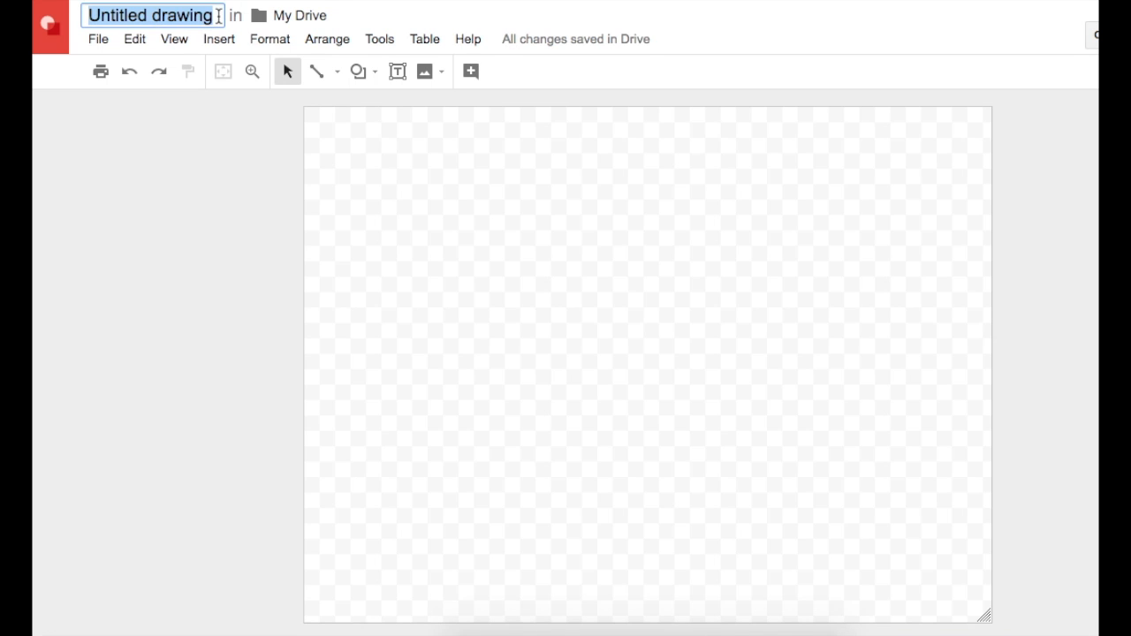
{"action": "type", "text": "Venn Diagram Template"}
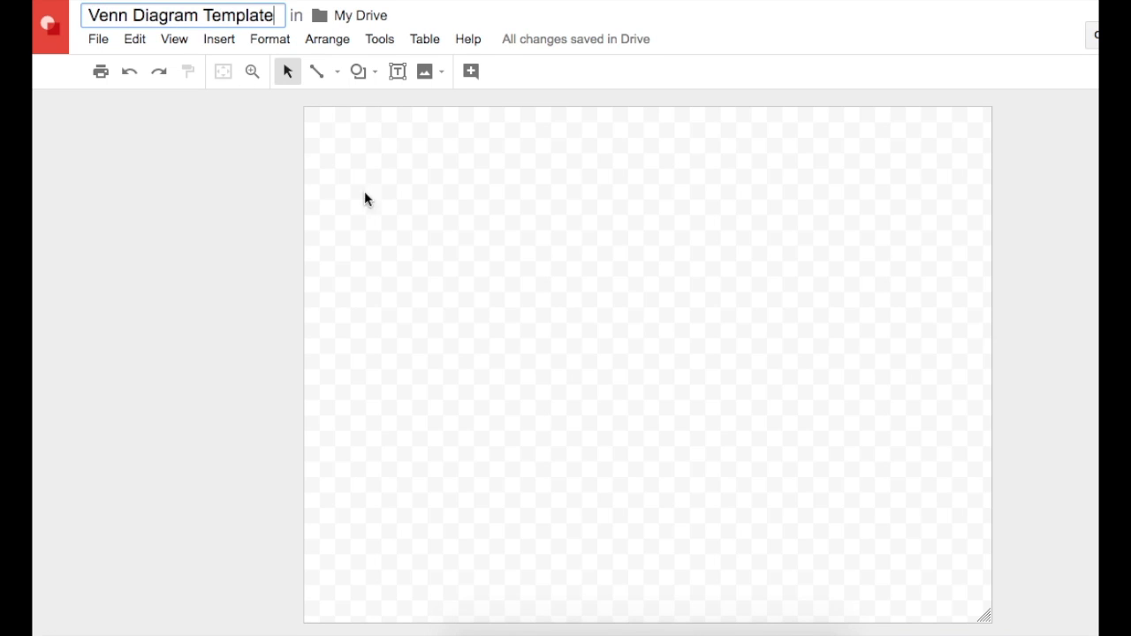
{"action": "key", "text": "Return"}
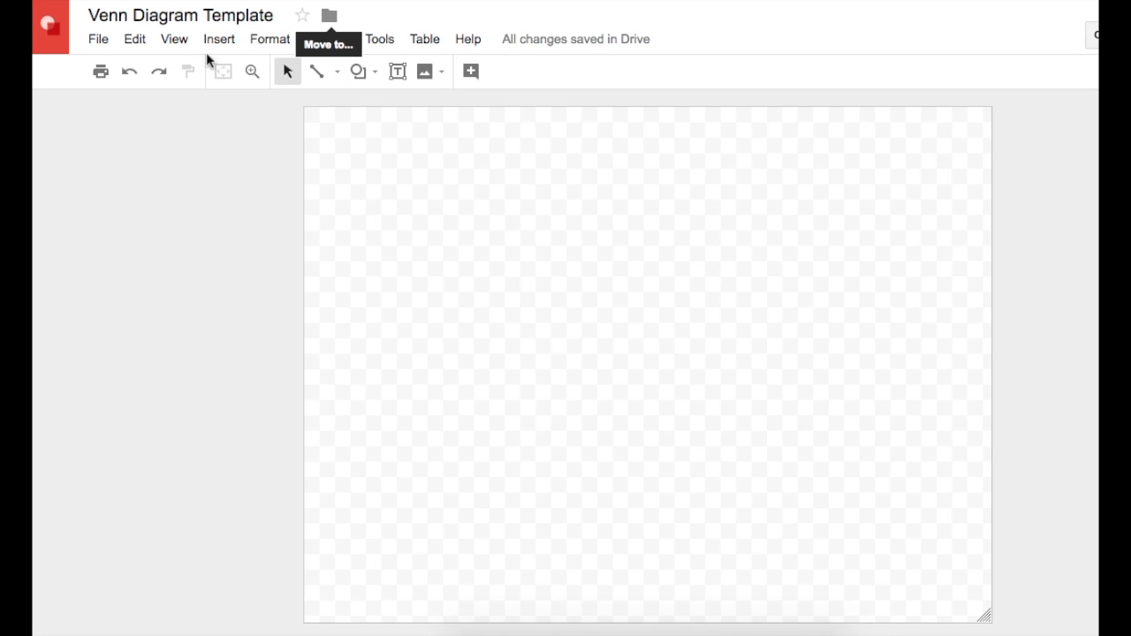
Move the drawing file into the Templates folder of My Drive
{"action": "left_click", "coordinate": [92, 40]}
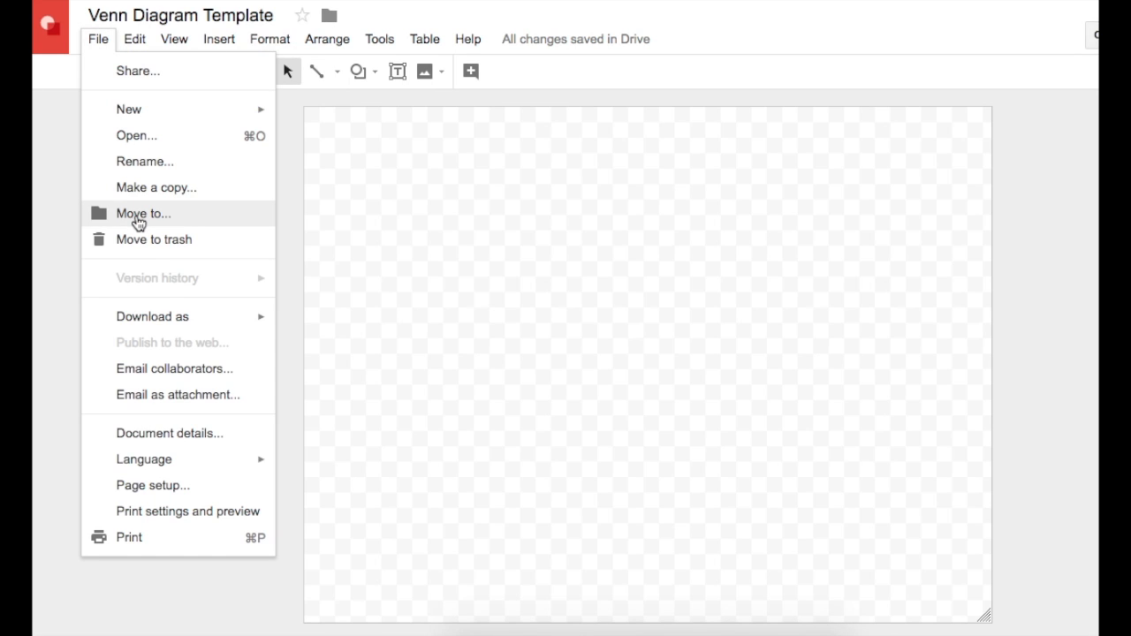
{"action": "left_click", "coordinate": [202, 221]}
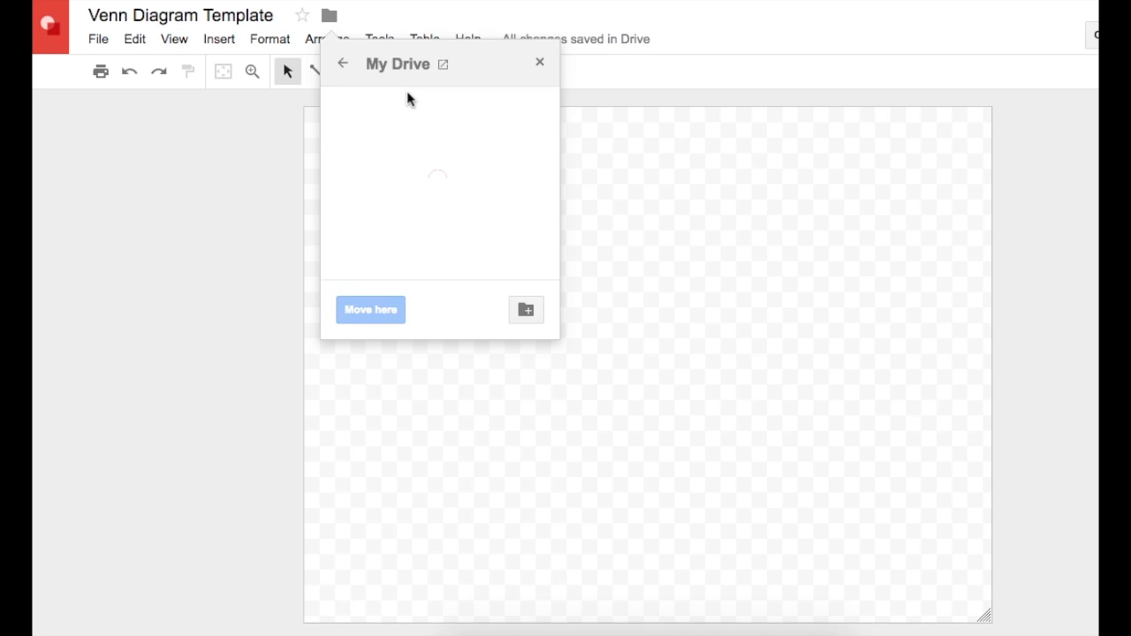
{"action": "scroll", "coordinate": [432, 185], "scroll_direction": "down", "scroll_amount": 5}
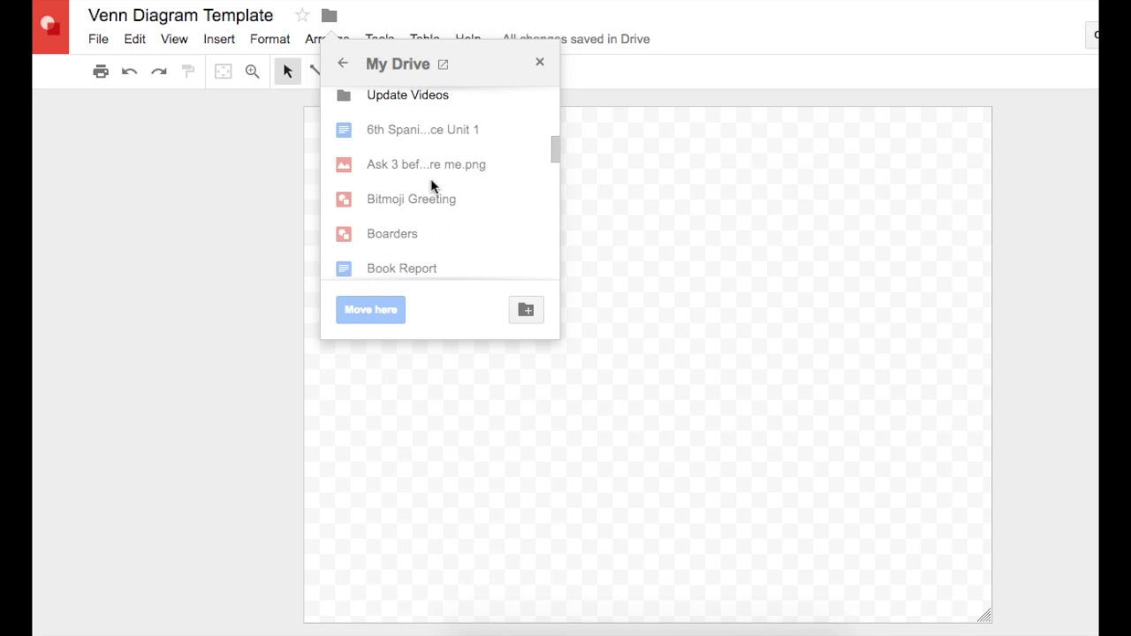
{"action": "scroll", "coordinate": [433, 186], "scroll_direction": "up", "scroll_amount": 1}
{"action": "scroll", "coordinate": [433, 186], "scroll_direction": "up", "scroll_amount": 3}
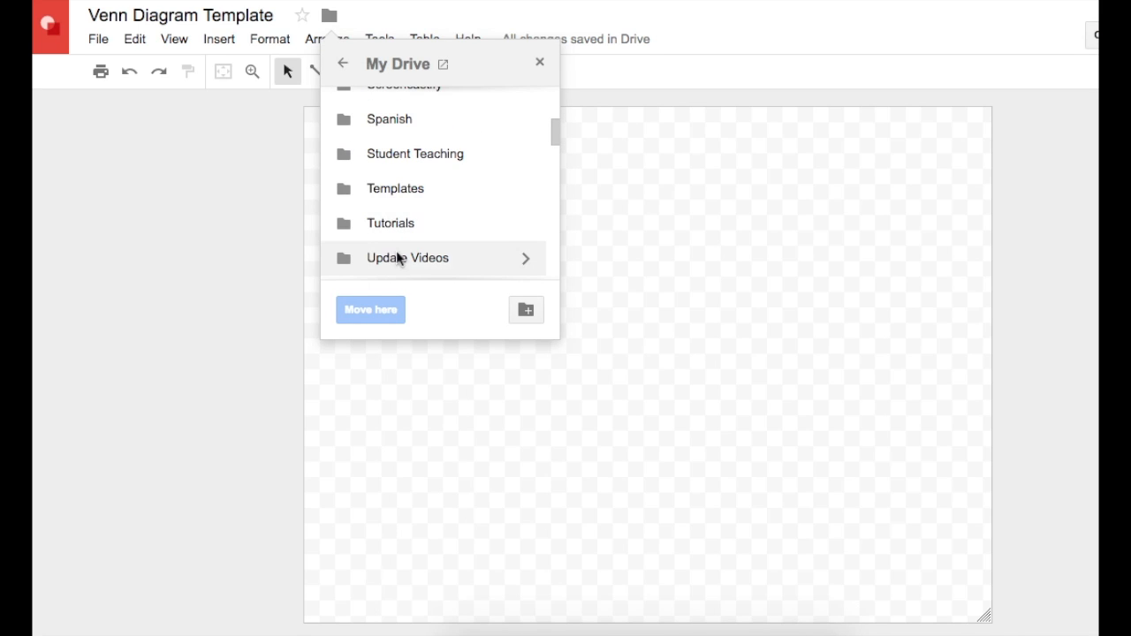
{"action": "left_click", "coordinate": [402, 199]}
{"action": "left_click", "coordinate": [370, 309]}
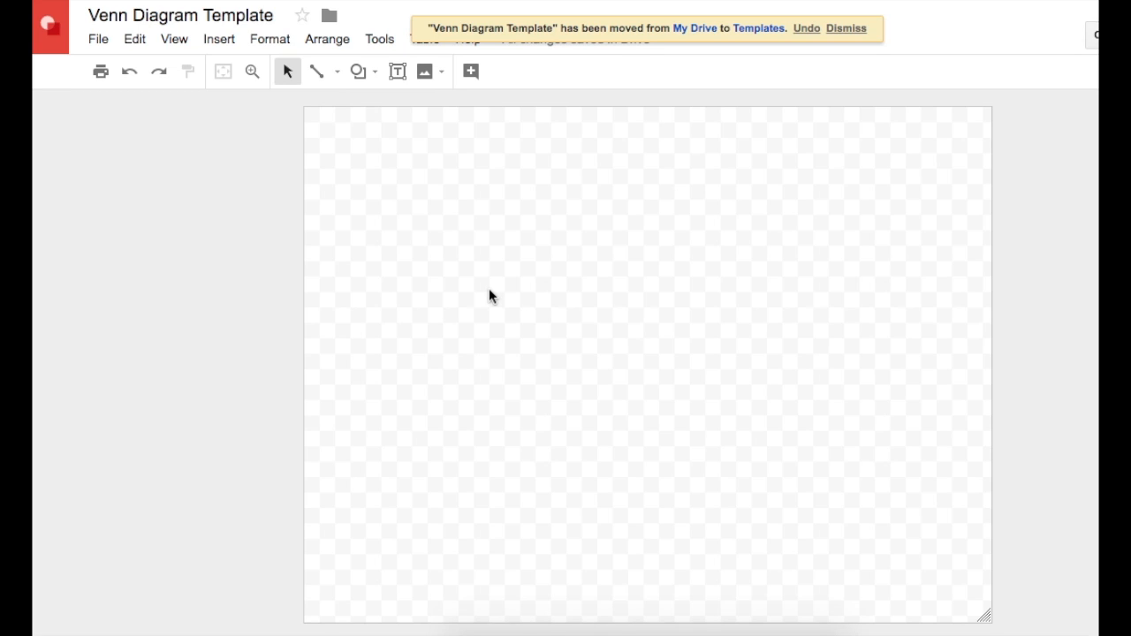
Set the drawing's page size to custom 11 × 8.5 inches
{"action": "left_click", "coordinate": [102, 41]}
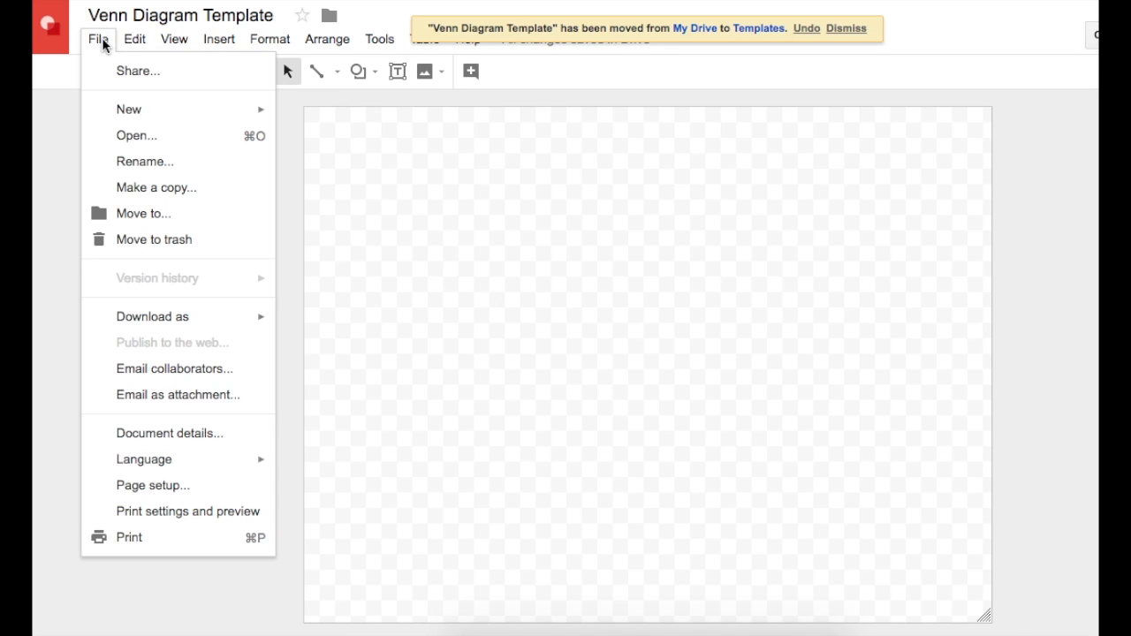
{"action": "left_click", "coordinate": [228, 491]}
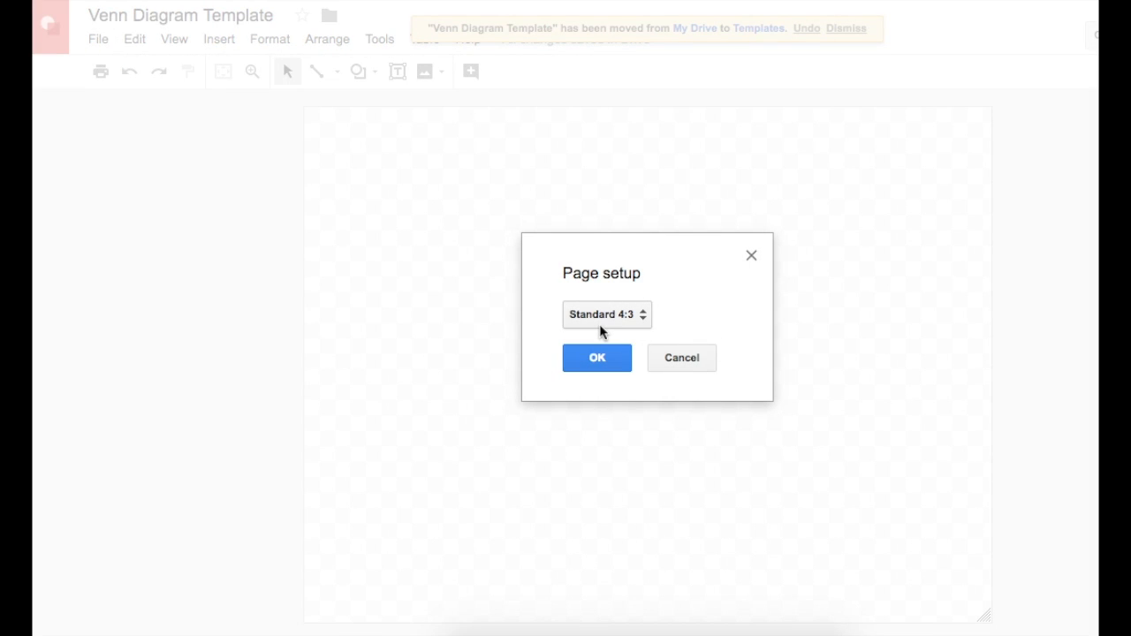
{"action": "left_click", "coordinate": [643, 315]}
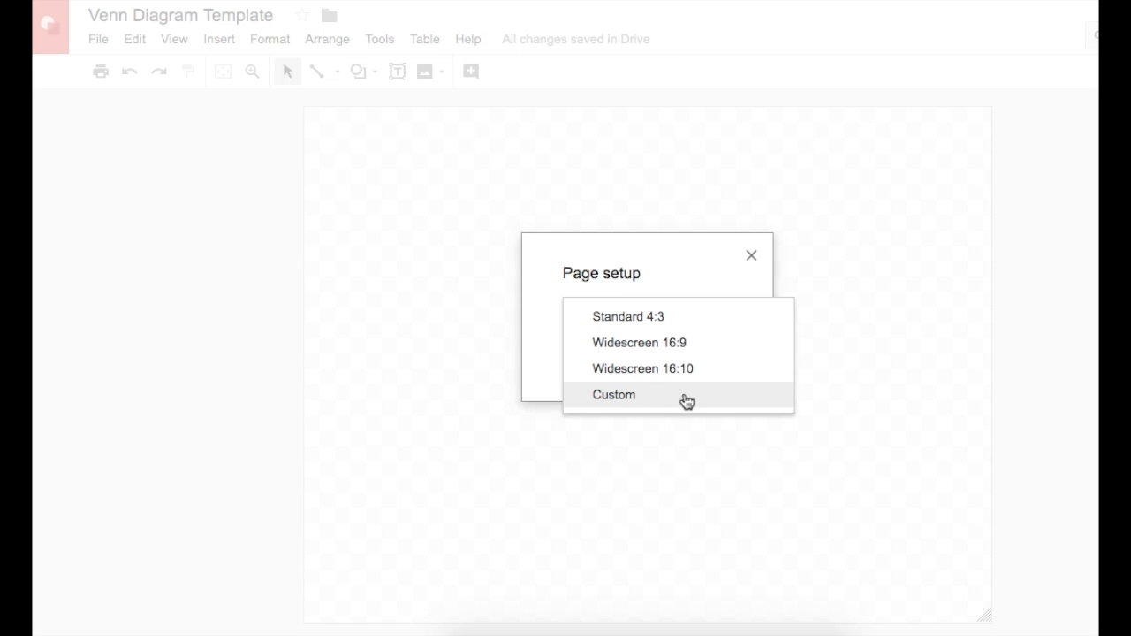
{"action": "left_click", "coordinate": [684, 403]}
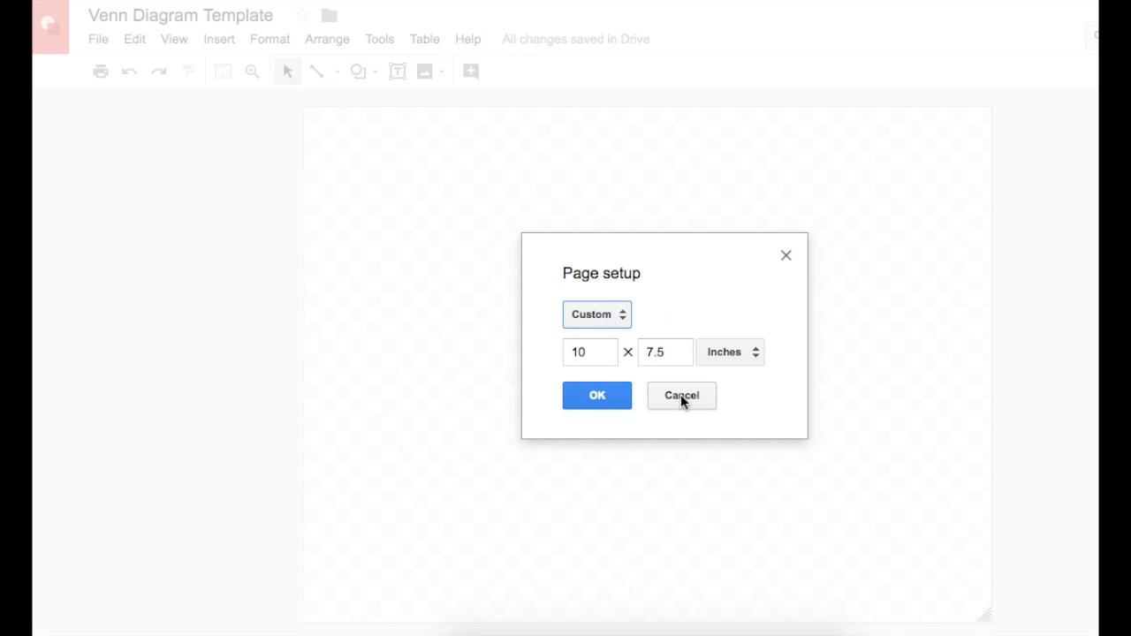
{"action": "double_click", "coordinate": [602, 356]}
{"action": "type", "text": "11"}
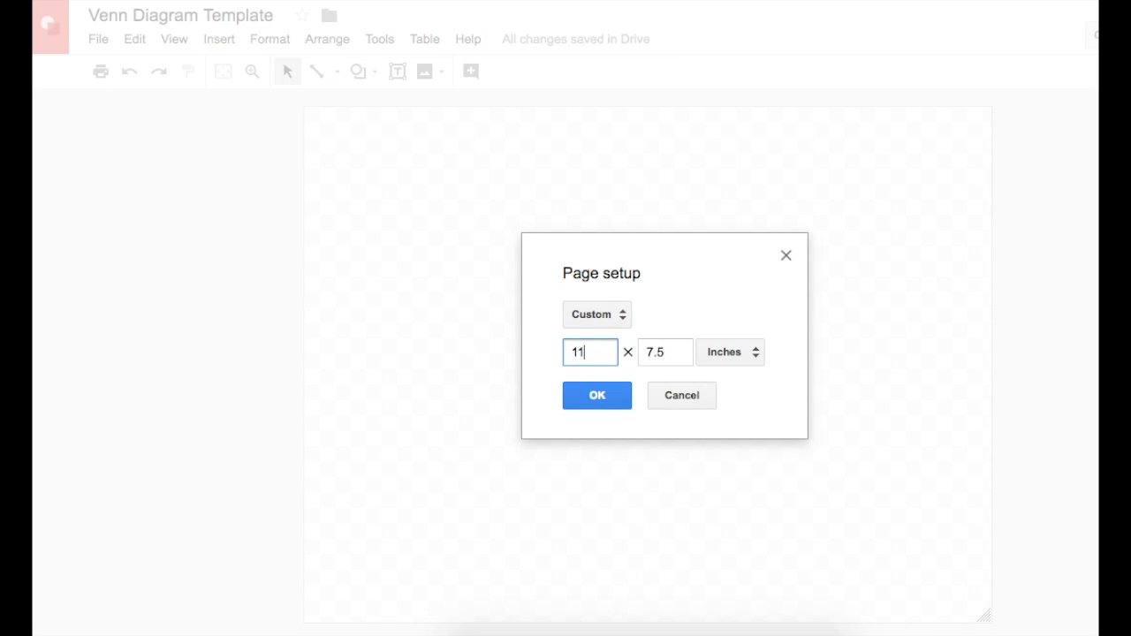
{"action": "left_click", "coordinate": [655, 357]}
{"action": "key", "text": "BackSpace"}
{"action": "type", "text": "8"}
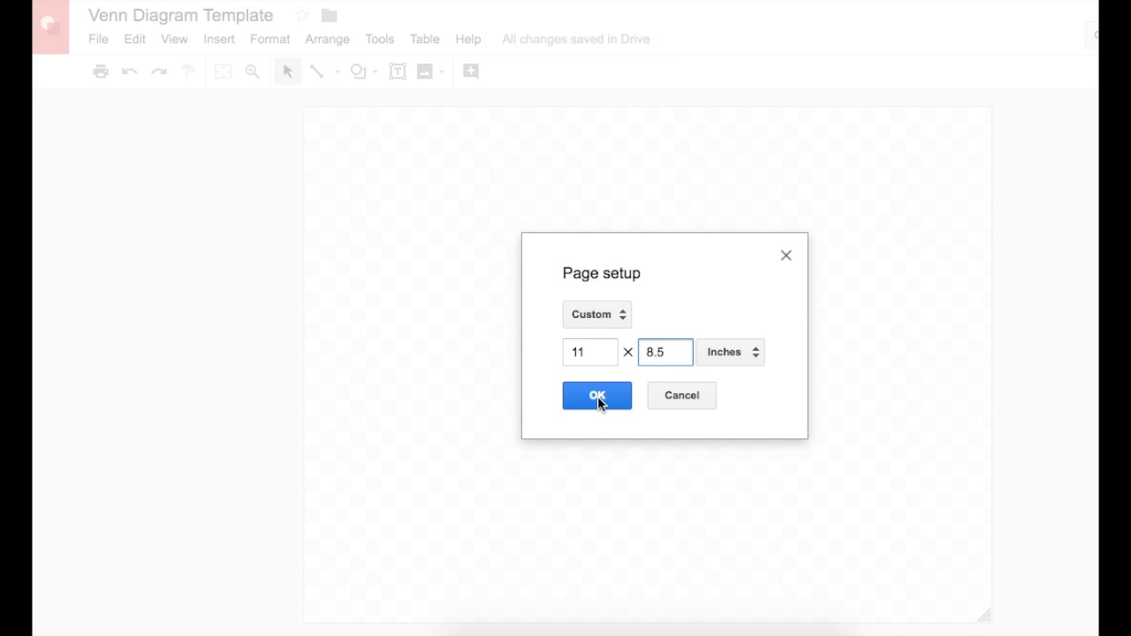
{"action": "left_click", "coordinate": [597, 396]}
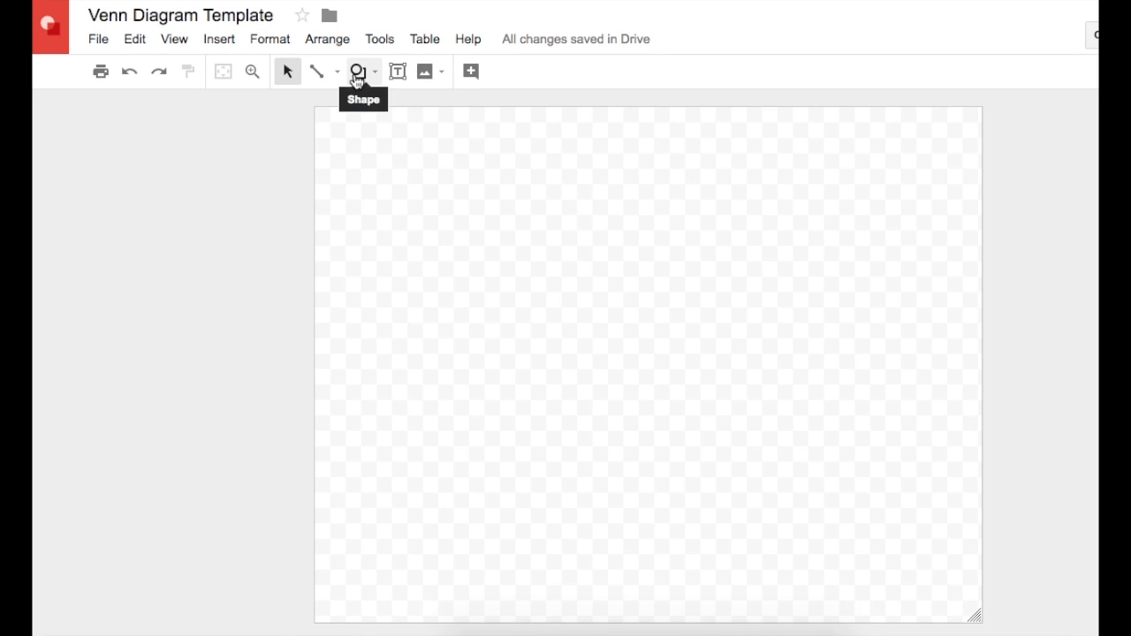
Draw a large circle on the left part of the canvas, spanning most of the page's height
{"action": "left_click", "coordinate": [213, 41]}
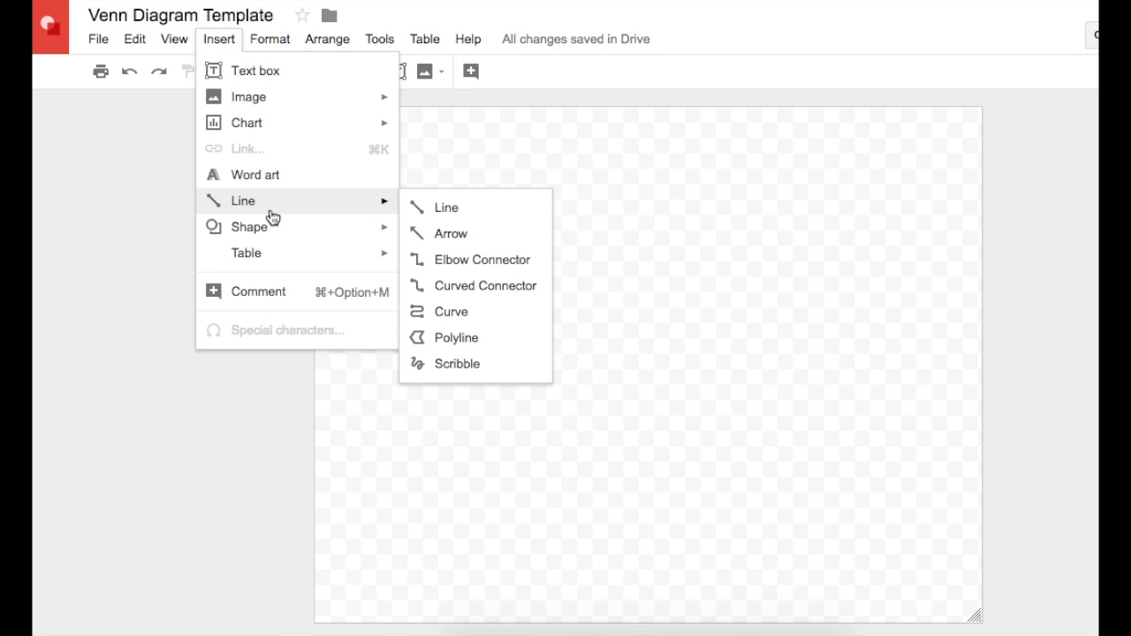
{"action": "mouse_move", "coordinate": [300, 233]}
{"action": "mouse_move", "coordinate": [531, 239]}
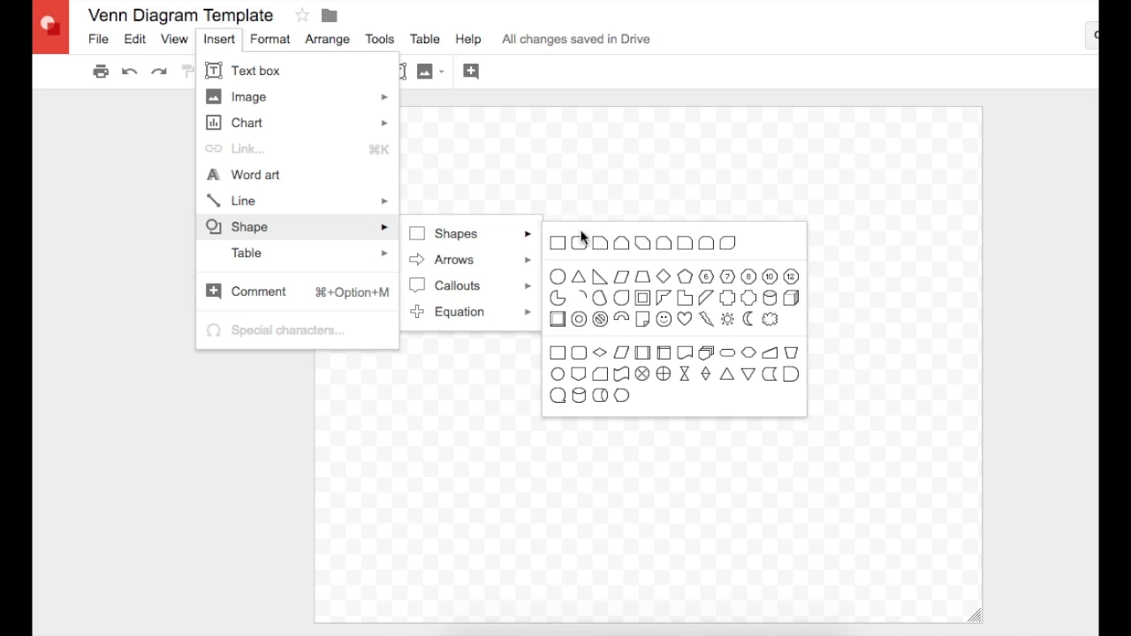
{"action": "left_click", "coordinate": [558, 278]}
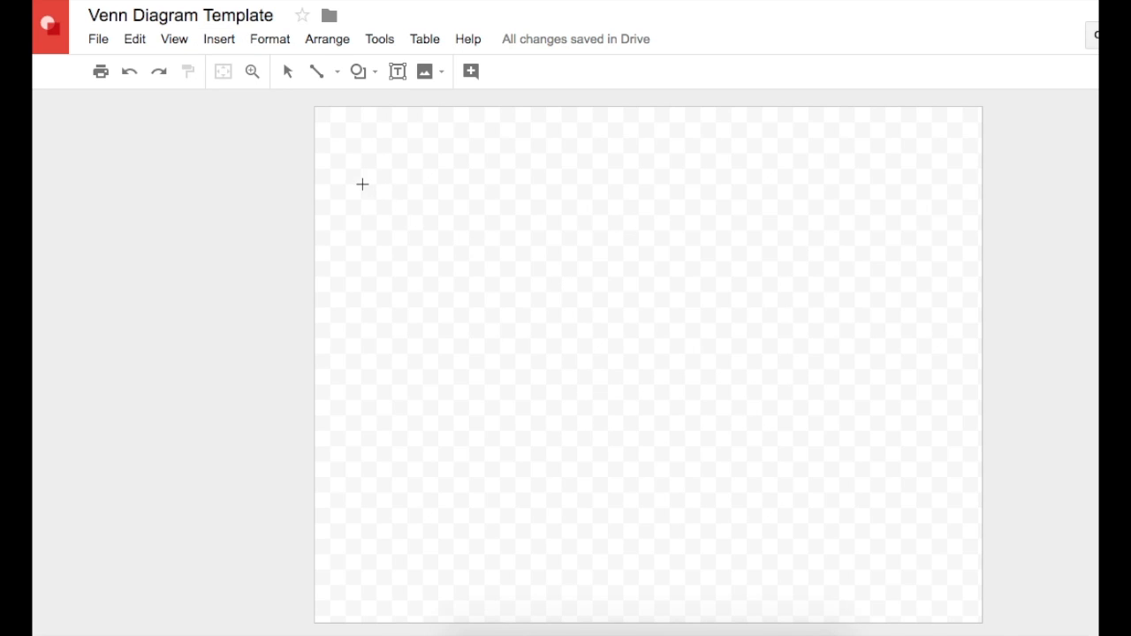
{"action": "mouse_move", "coordinate": [349, 166]}
{"action": "left_mouse_down"}
{"action": "mouse_move", "coordinate": [619, 631]}
{"action": "mouse_move", "coordinate": [719, 545]}
{"action": "mouse_move", "coordinate": [759, 560]}
{"action": "left_mouse_up"}
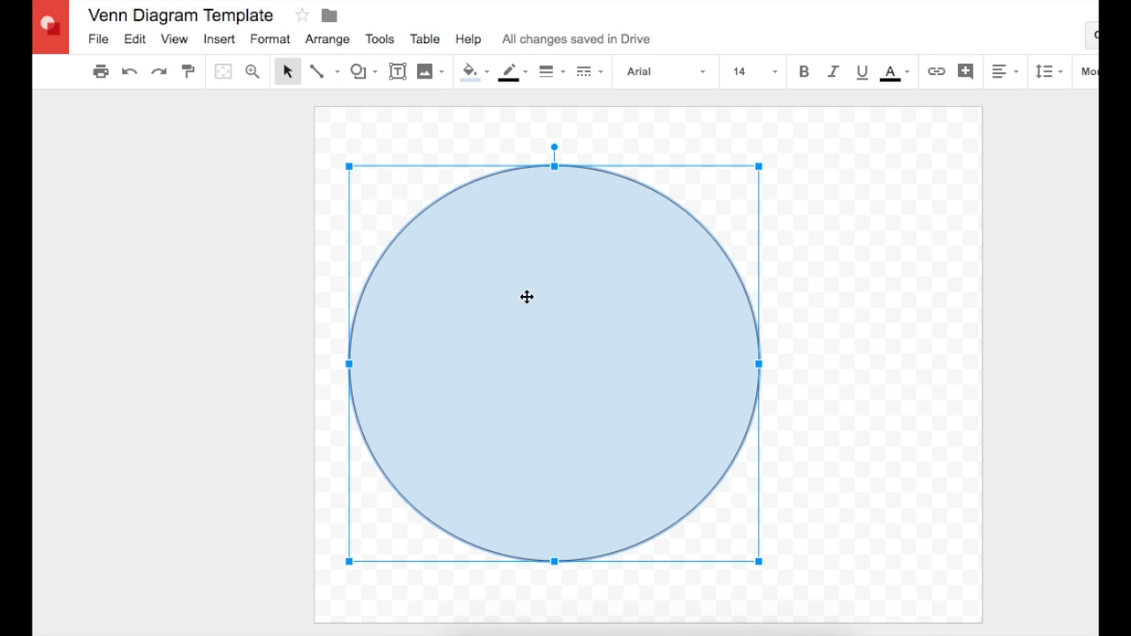
Duplicate the circle and place the copy to its right at the same height, so the two partly overlap
{"action": "right_click", "coordinate": [518, 302]}
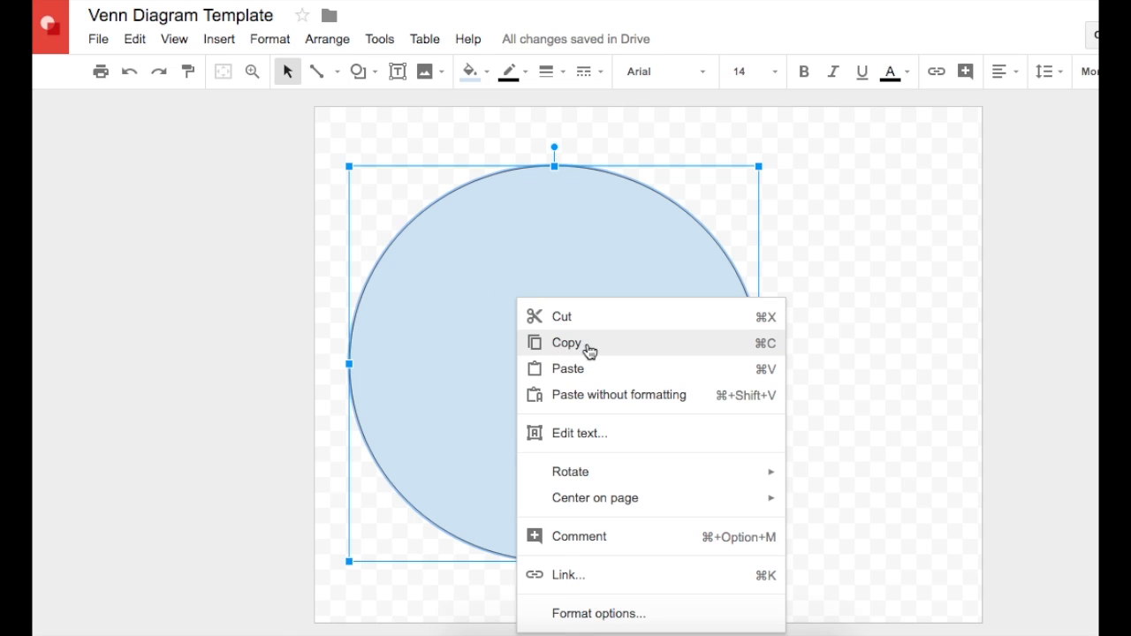
{"action": "left_click", "coordinate": [589, 351]}
{"action": "right_click", "coordinate": [524, 293]}
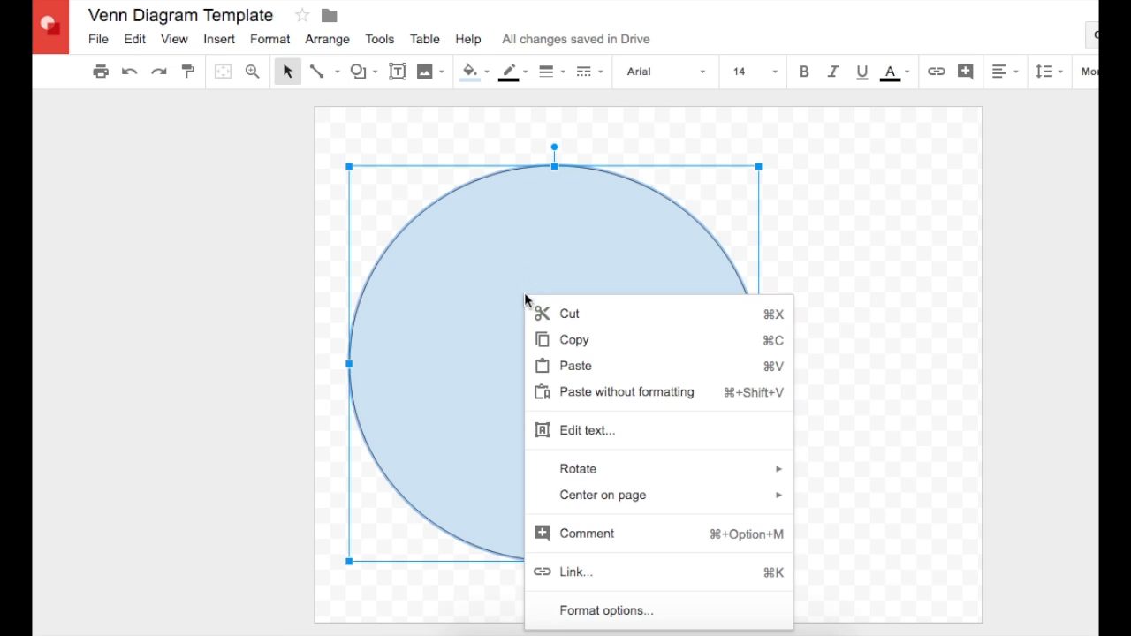
{"action": "left_click", "coordinate": [600, 365]}
{"action": "left_click_drag", "start_coordinate": [536, 344], "coordinate": [716, 337]}
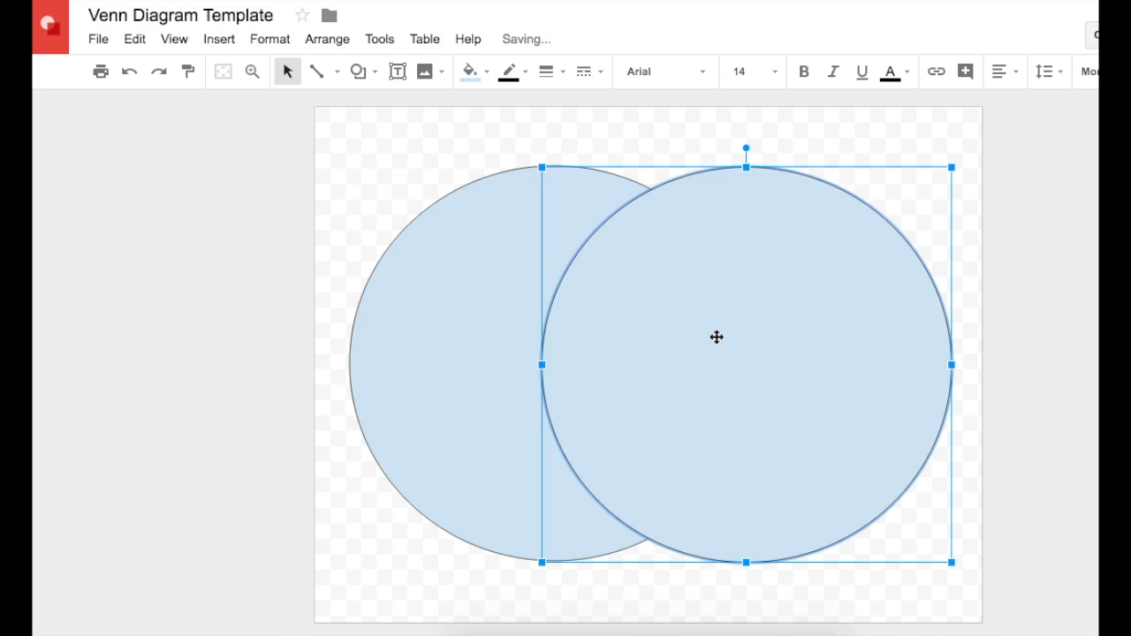
{"action": "left_click", "coordinate": [372, 546]}
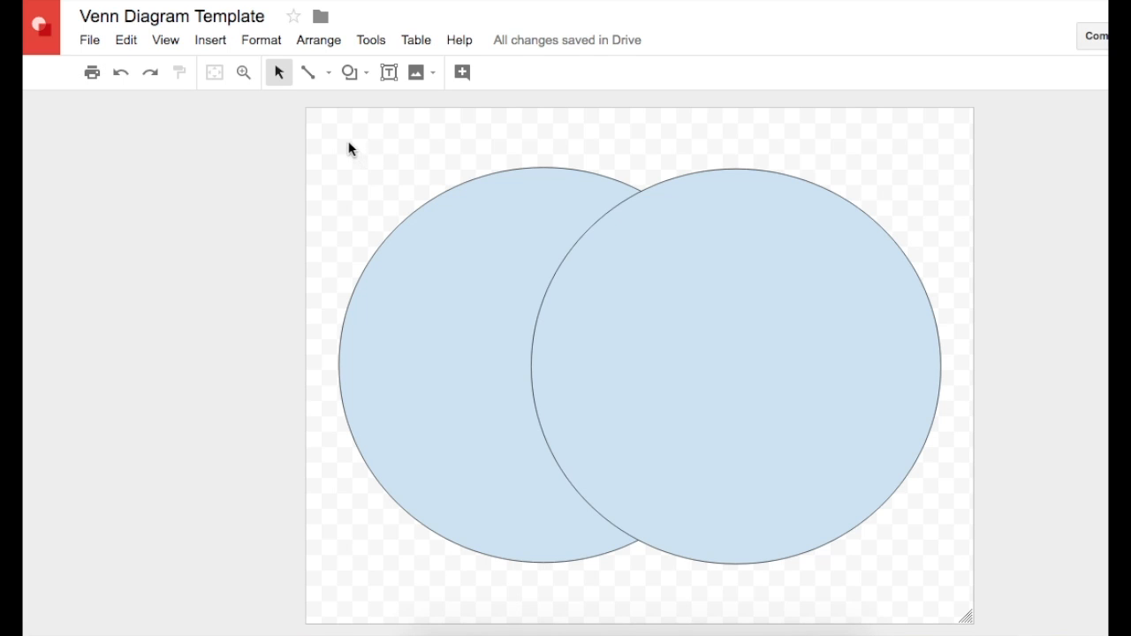
Group the two overlapping circles into one object
{"action": "left_click_drag", "start_coordinate": [349, 141], "coordinate": [952, 595]}
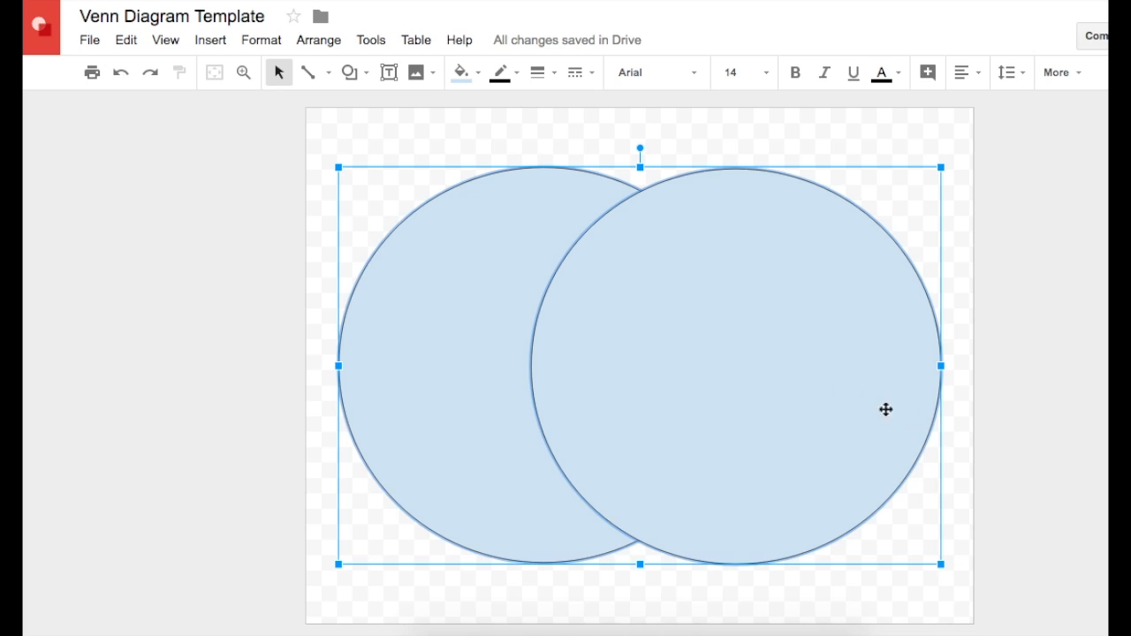
{"action": "right_click", "coordinate": [522, 318]}
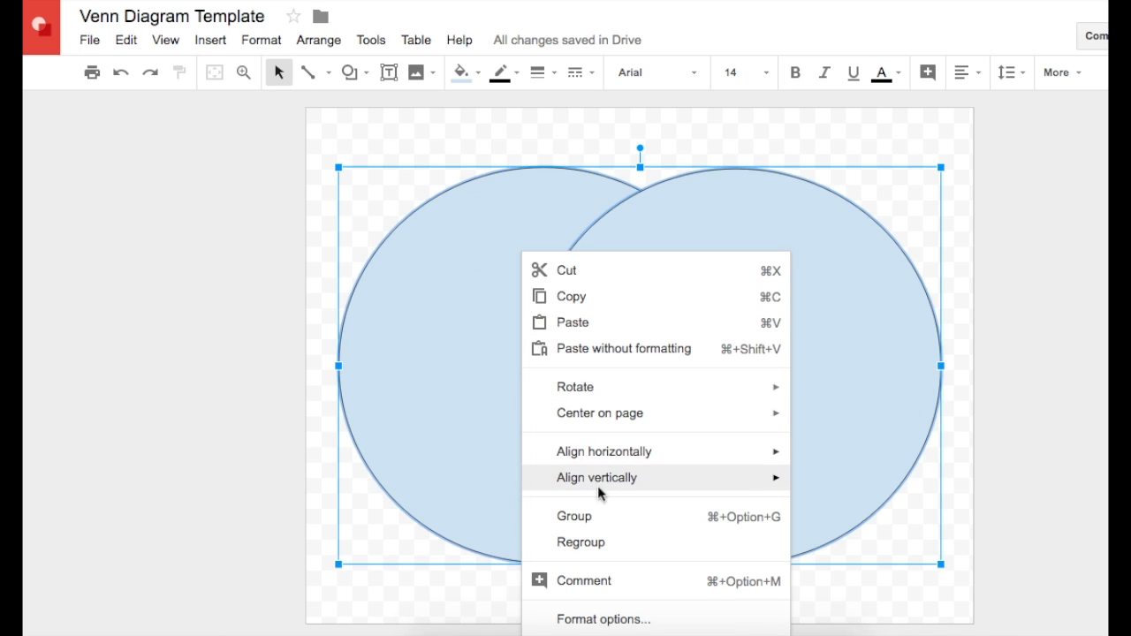
{"action": "left_click", "coordinate": [601, 524]}
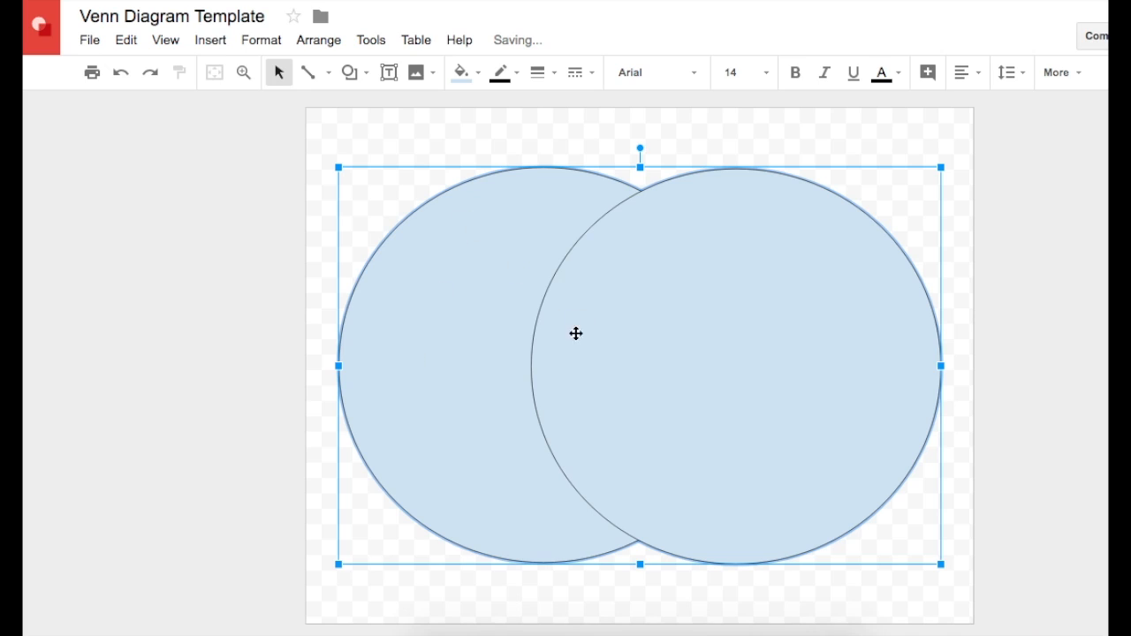
{"action": "left_click", "coordinate": [602, 156]}
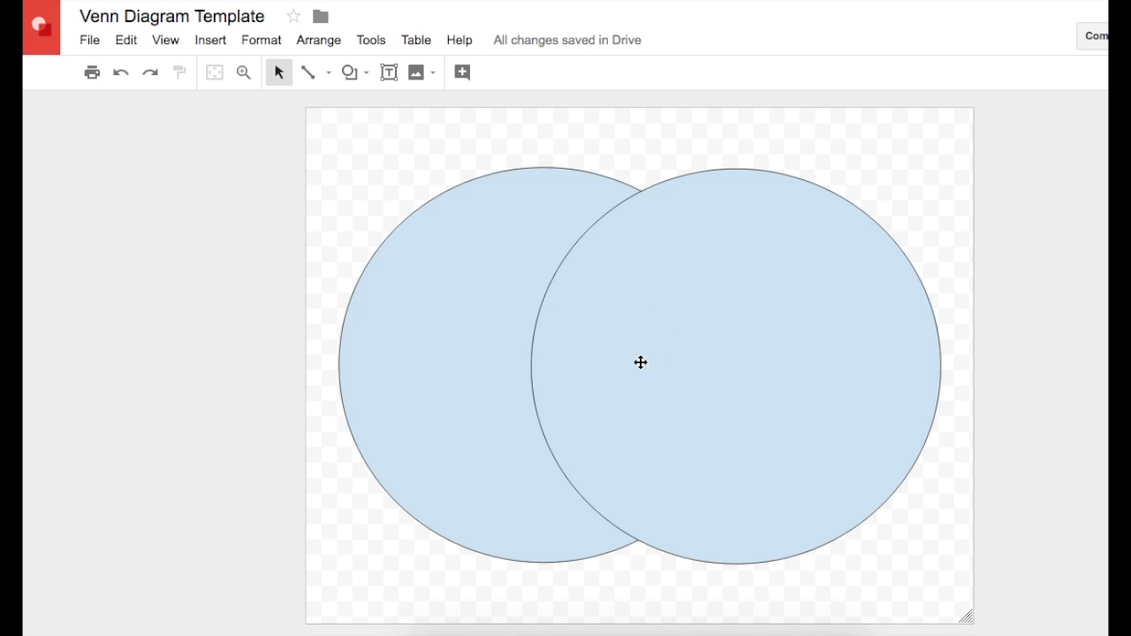
Make the grouped circles' fill transparent and set their outline weight to 4px
{"action": "left_click", "coordinate": [546, 202]}
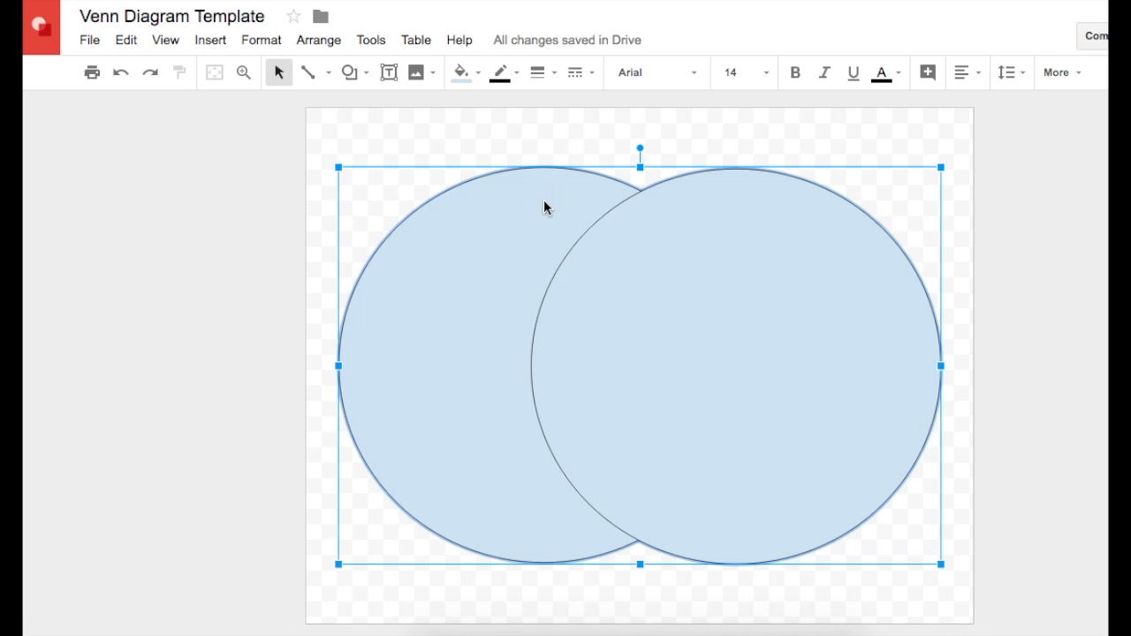
{"action": "left_click", "coordinate": [479, 74]}
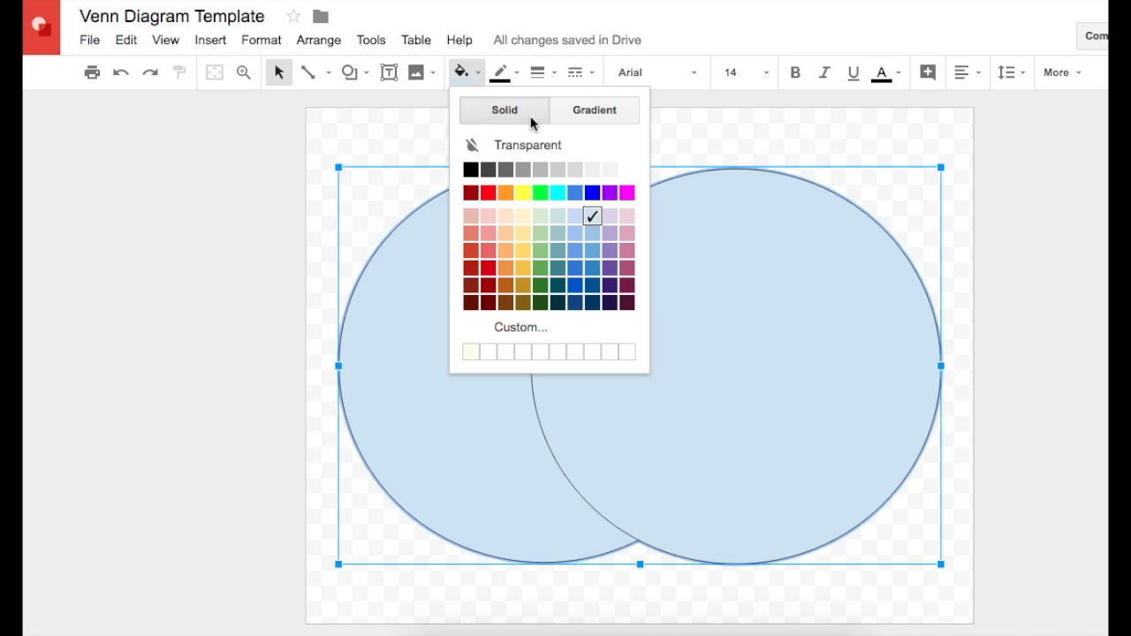
{"action": "left_click", "coordinate": [579, 147]}
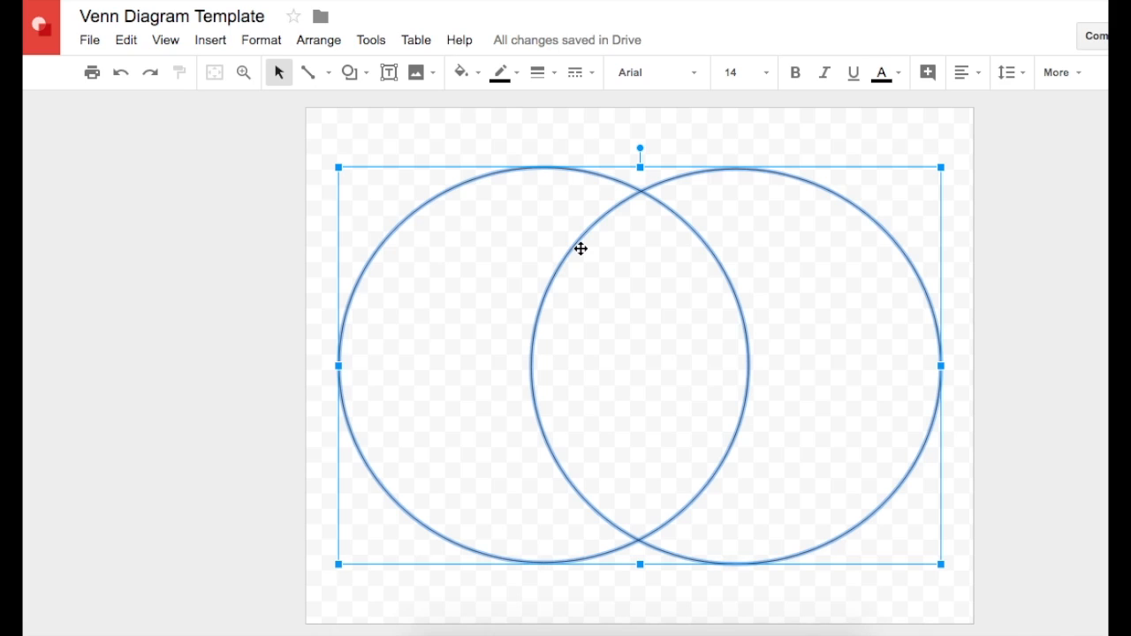
{"action": "left_click", "coordinate": [548, 75]}
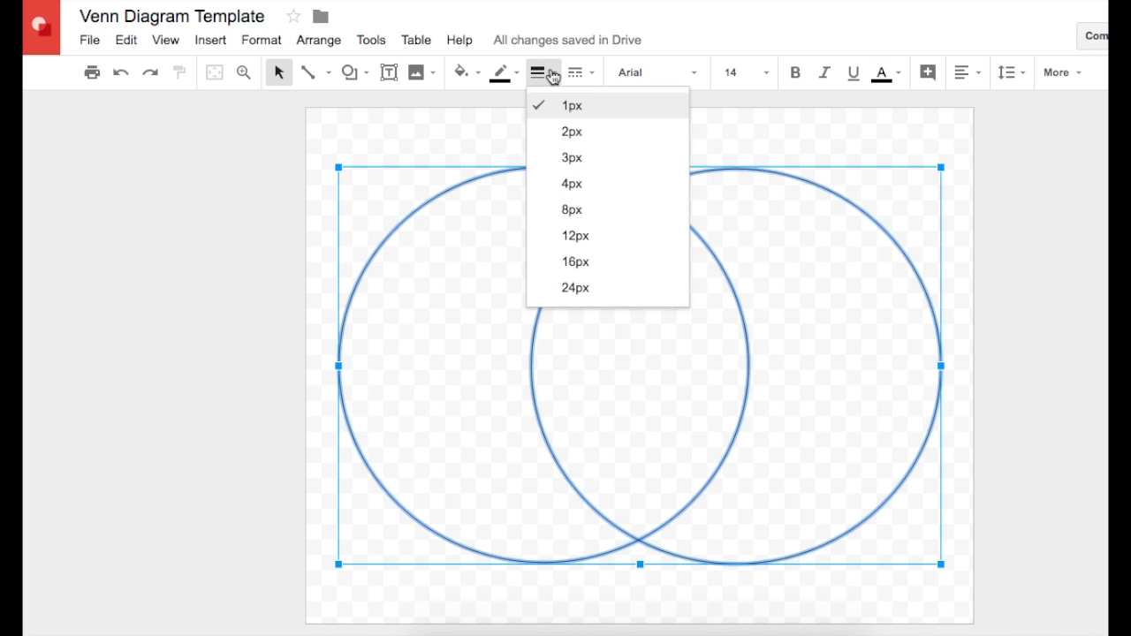
{"action": "left_click", "coordinate": [613, 187]}
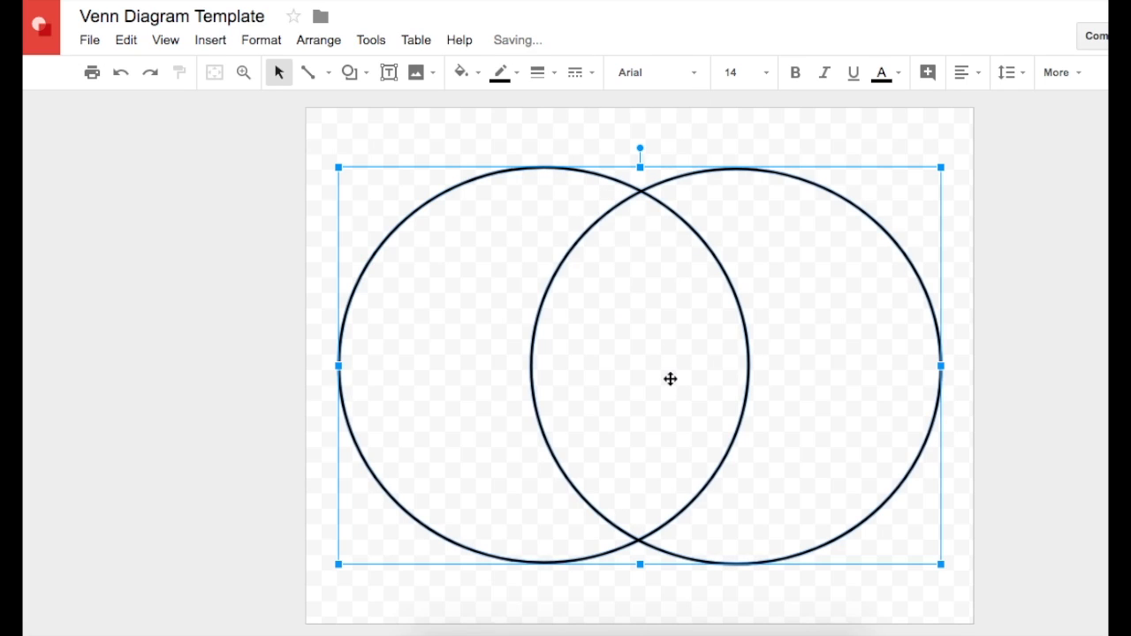
Center the grouped circles on the page both horizontally and vertically
{"action": "left_click", "coordinate": [489, 422]}
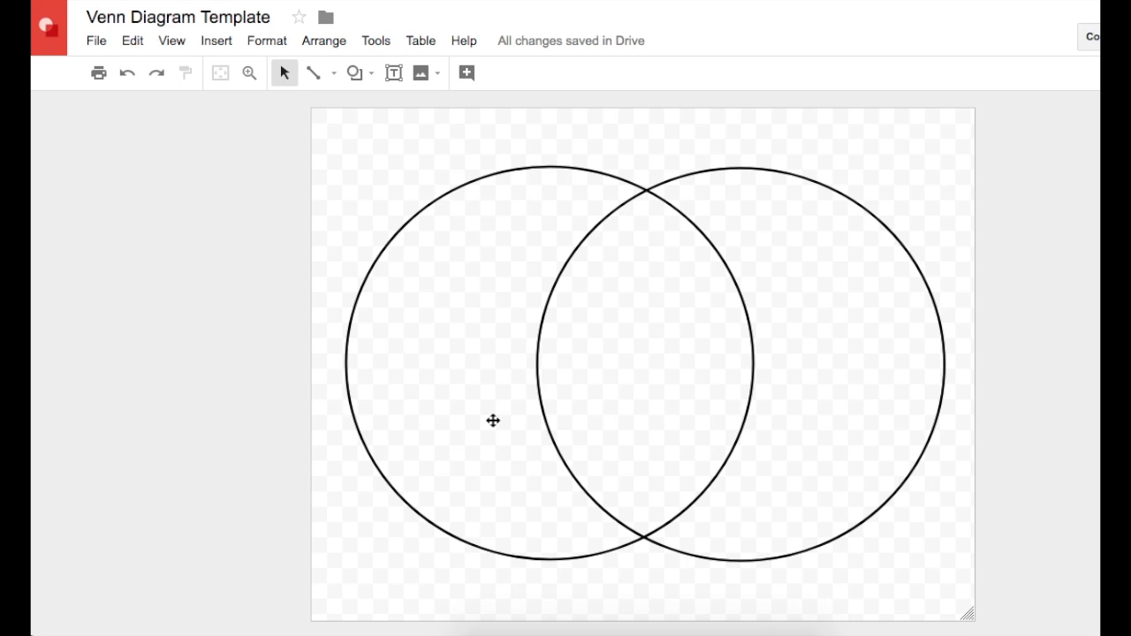
{"action": "right_click", "coordinate": [493, 421]}
{"action": "mouse_move", "coordinate": [591, 297]}
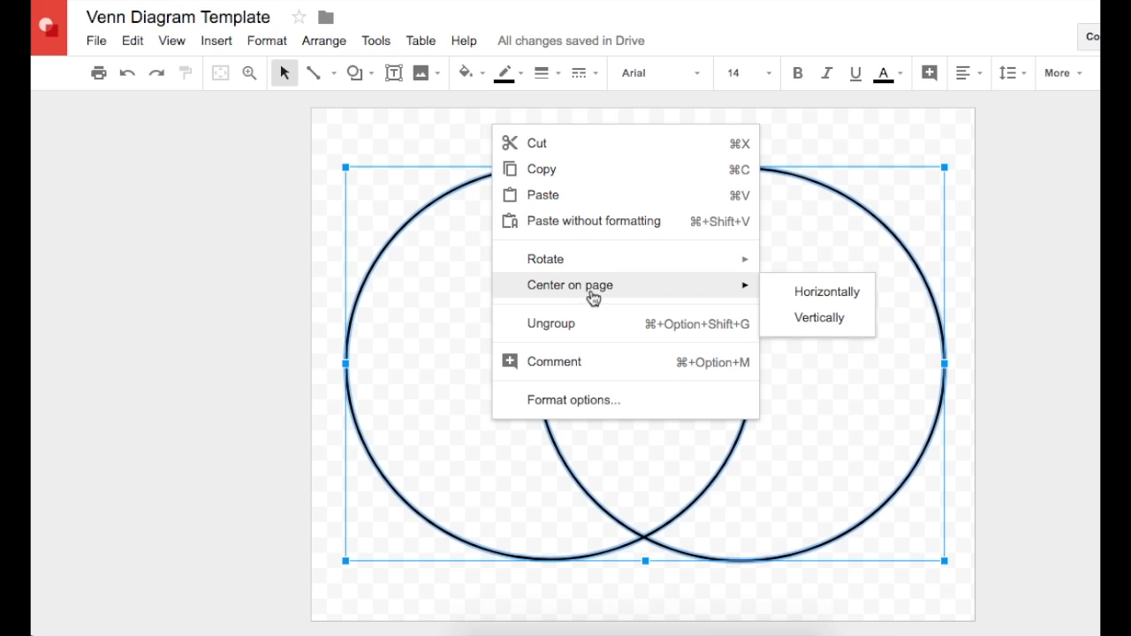
{"action": "left_click", "coordinate": [824, 297]}
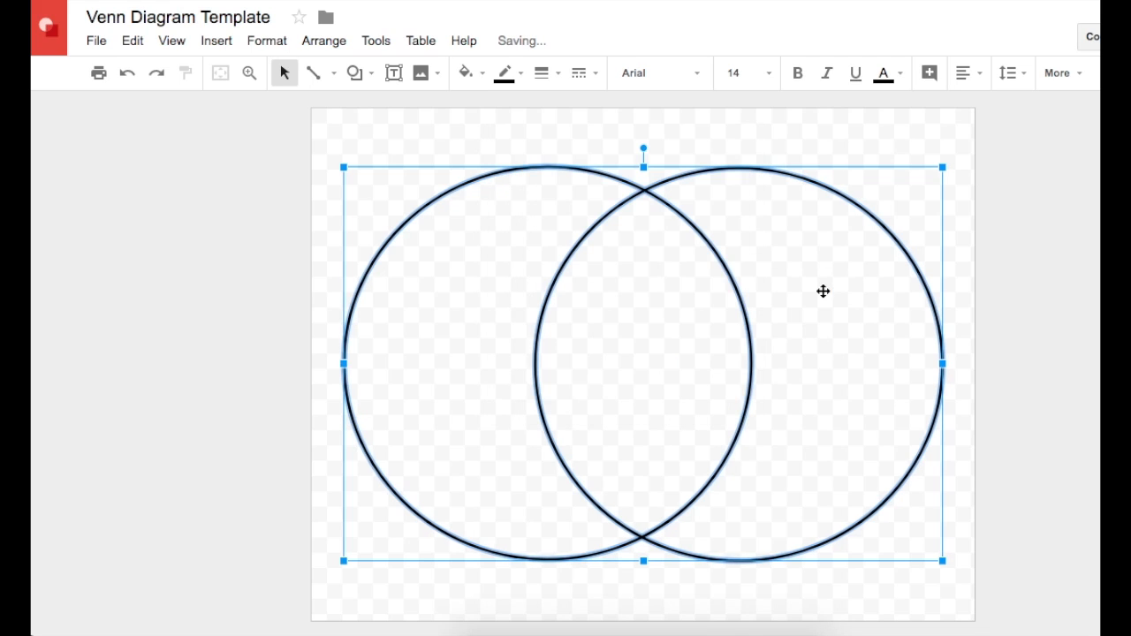
{"action": "right_click", "coordinate": [492, 332]}
{"action": "mouse_move", "coordinate": [601, 495]}
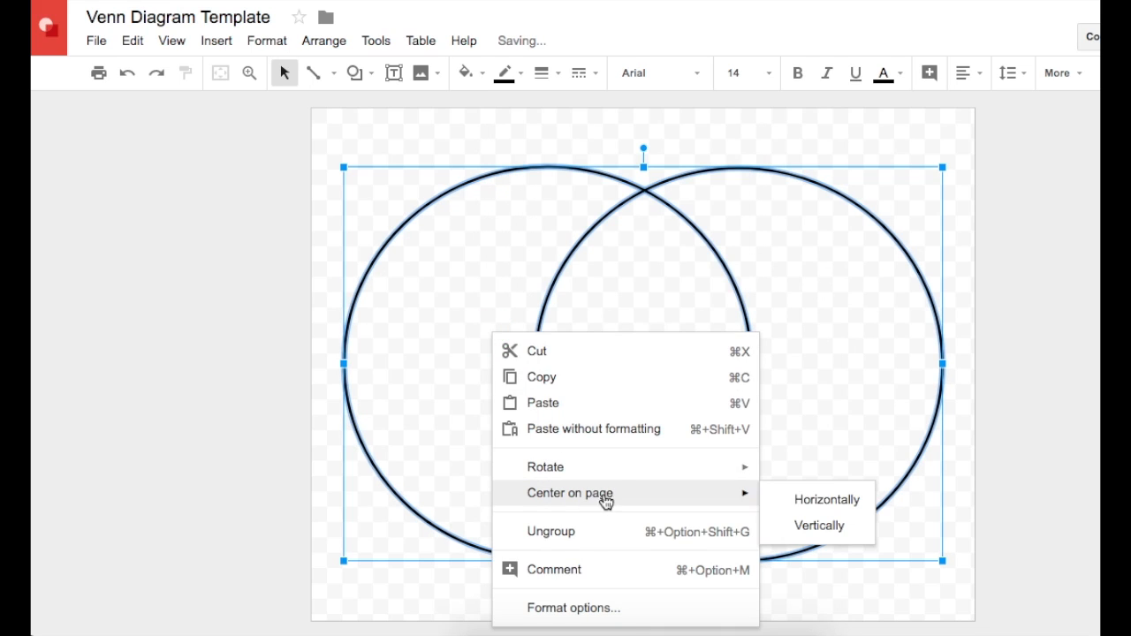
{"action": "left_click", "coordinate": [808, 529]}
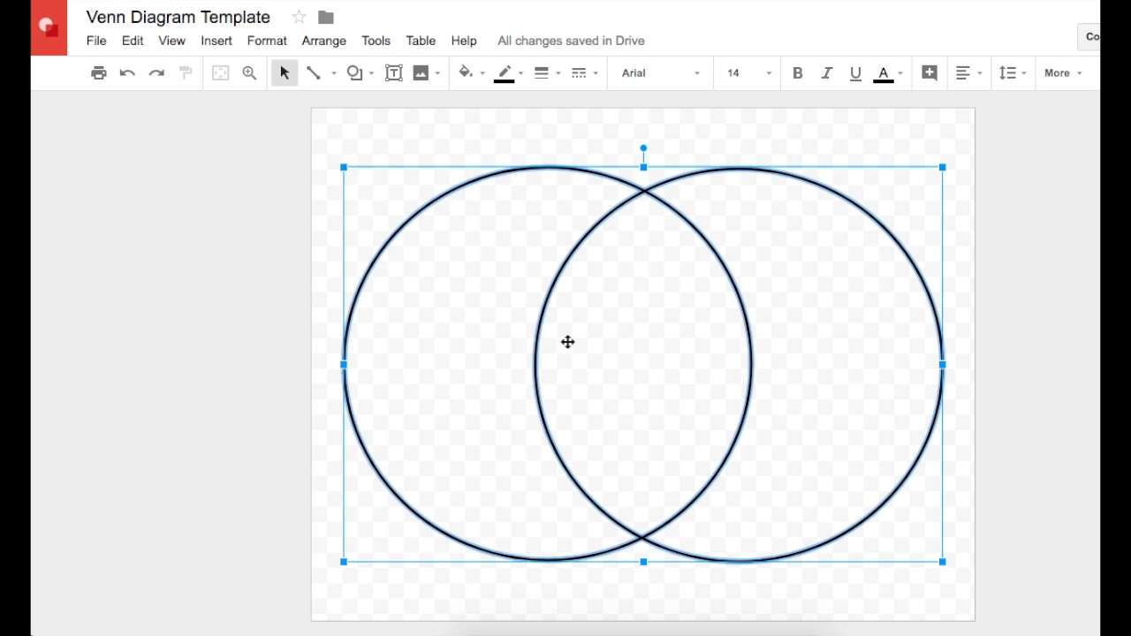
{"action": "left_click", "coordinate": [567, 342]}
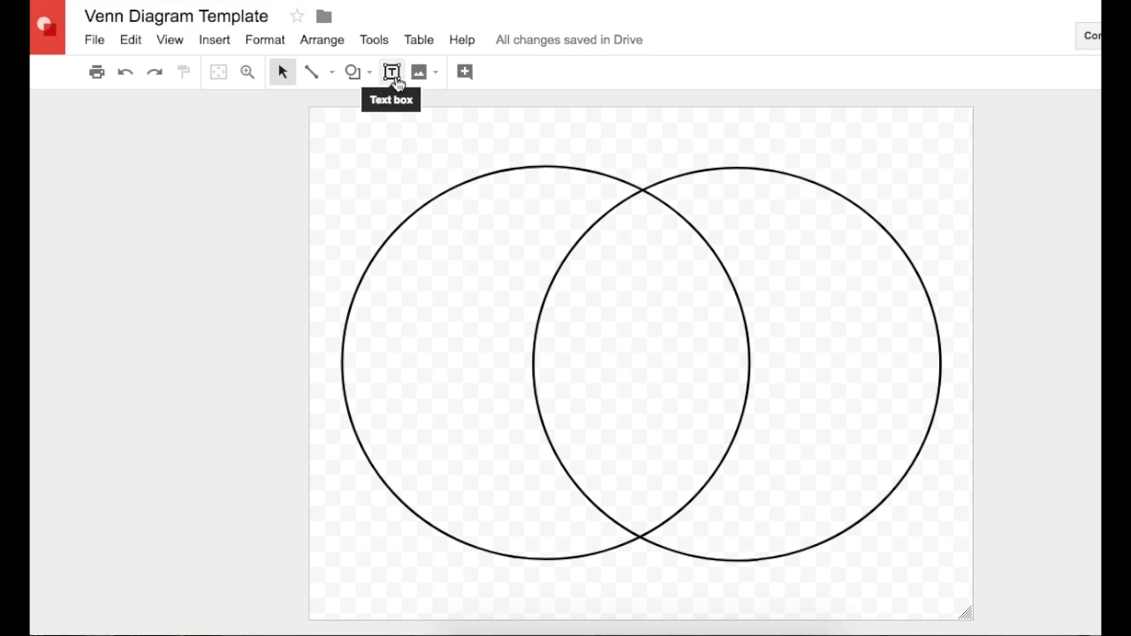
Add a wide, shallow text box above the circles, spanning most of the page width, and center it horizontally on the page
{"action": "left_click", "coordinate": [201, 43]}
{"action": "left_click", "coordinate": [249, 72]}
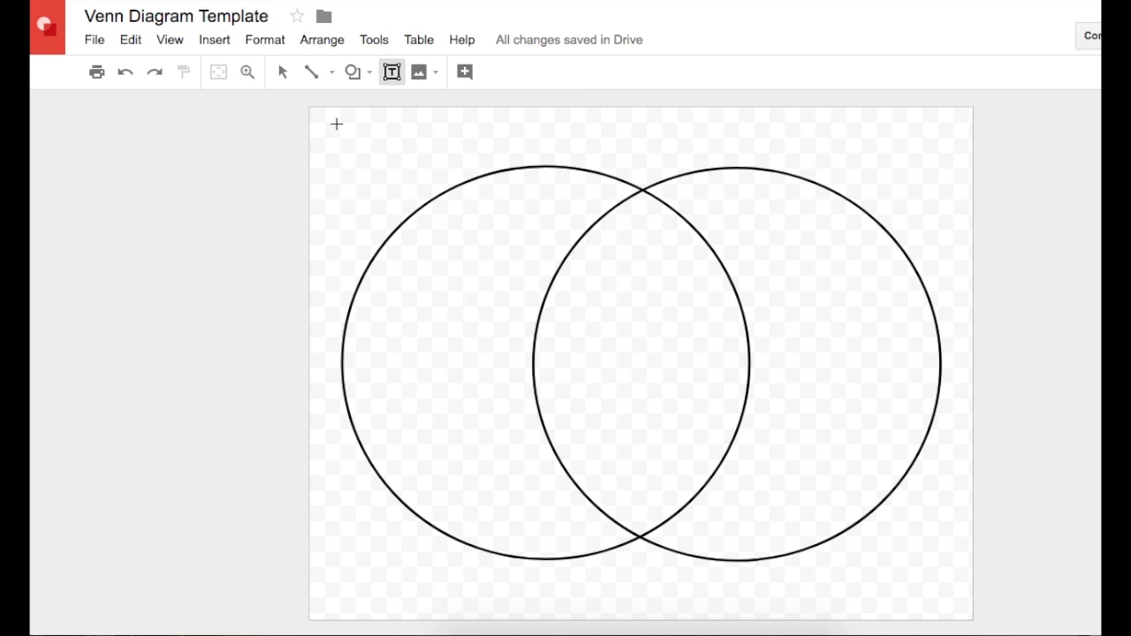
{"action": "left_click_drag", "start_coordinate": [331, 118], "coordinate": [955, 161]}
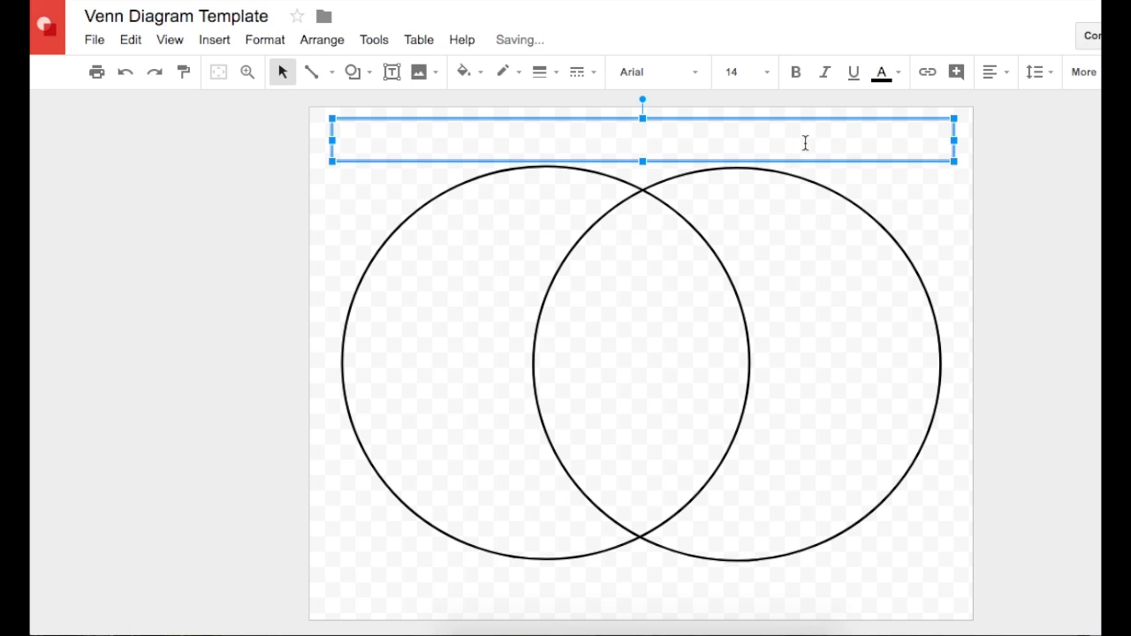
{"action": "right_click", "coordinate": [943, 157]}
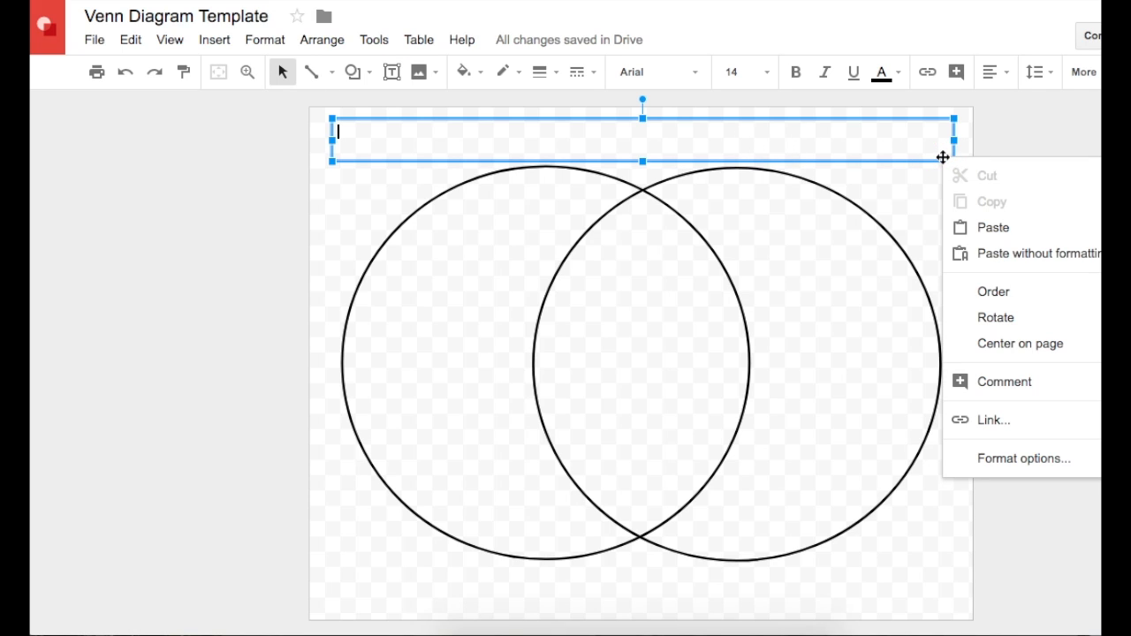
{"action": "mouse_move", "coordinate": [1020, 349]}
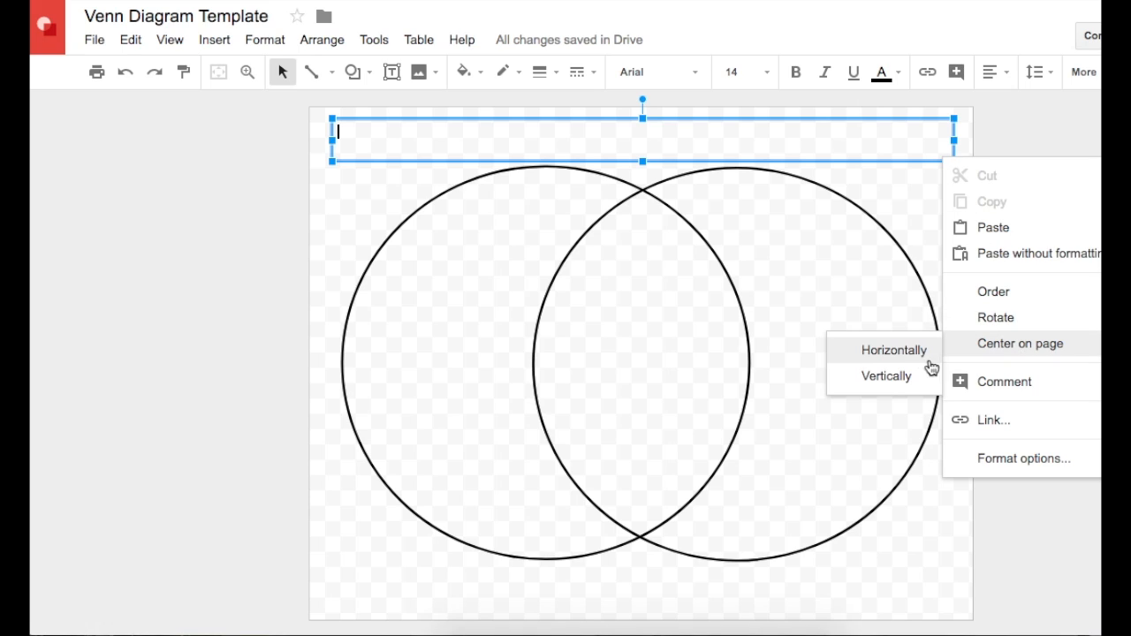
{"action": "left_click", "coordinate": [894, 350]}
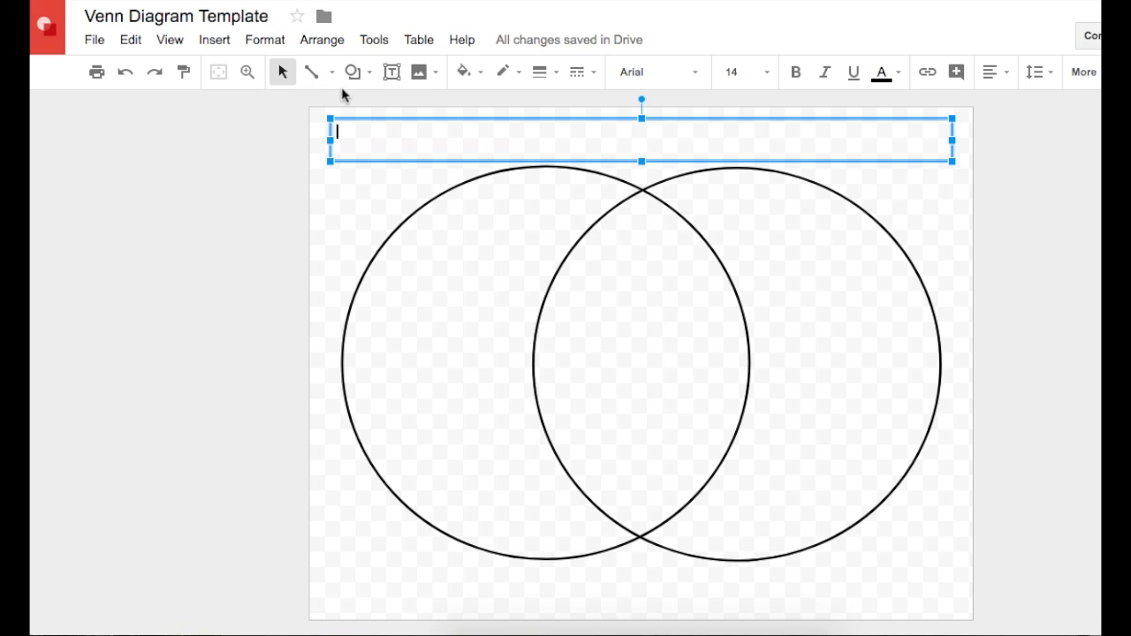
Add a tall text box over the left circle's non-overlapping area and extend its left side to the circle's outer edge
{"action": "left_click", "coordinate": [392, 72]}
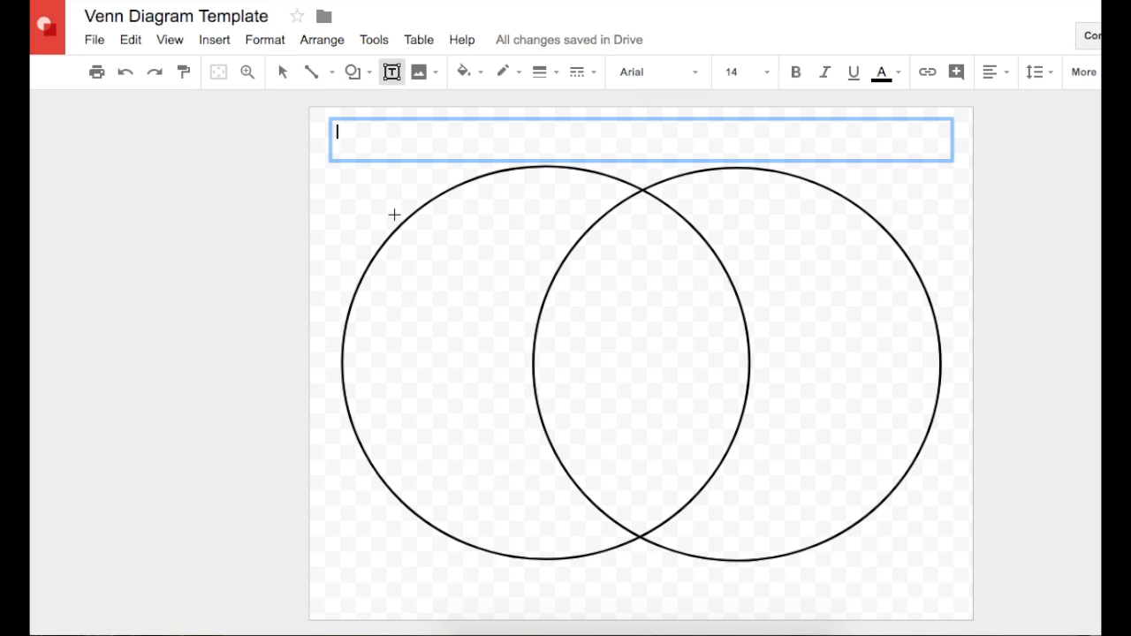
{"action": "left_click_drag", "start_coordinate": [364, 191], "coordinate": [539, 560]}
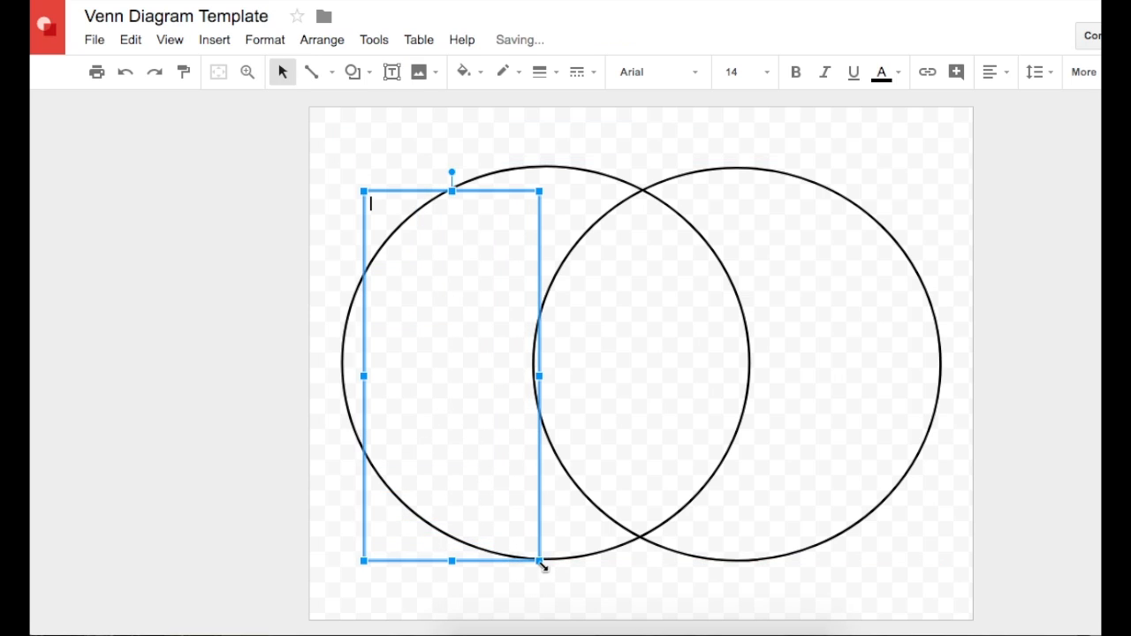
{"action": "left_click_drag", "start_coordinate": [363, 379], "coordinate": [340, 365]}
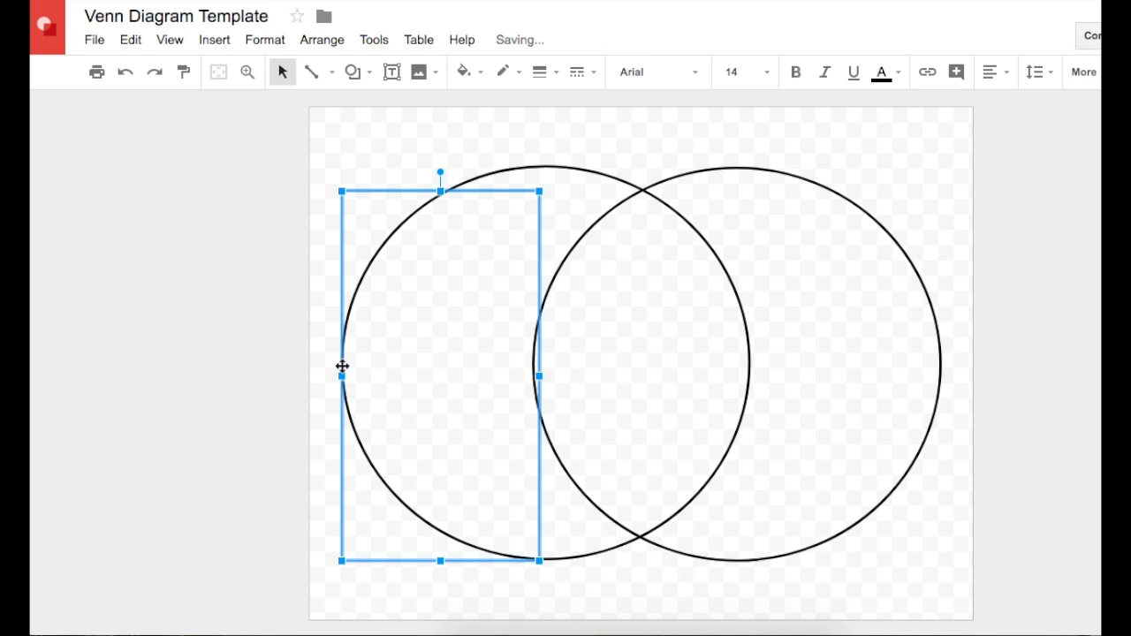
Duplicate the tall text box and place the copy over the area where the circles overlap
{"action": "right_click", "coordinate": [429, 291]}
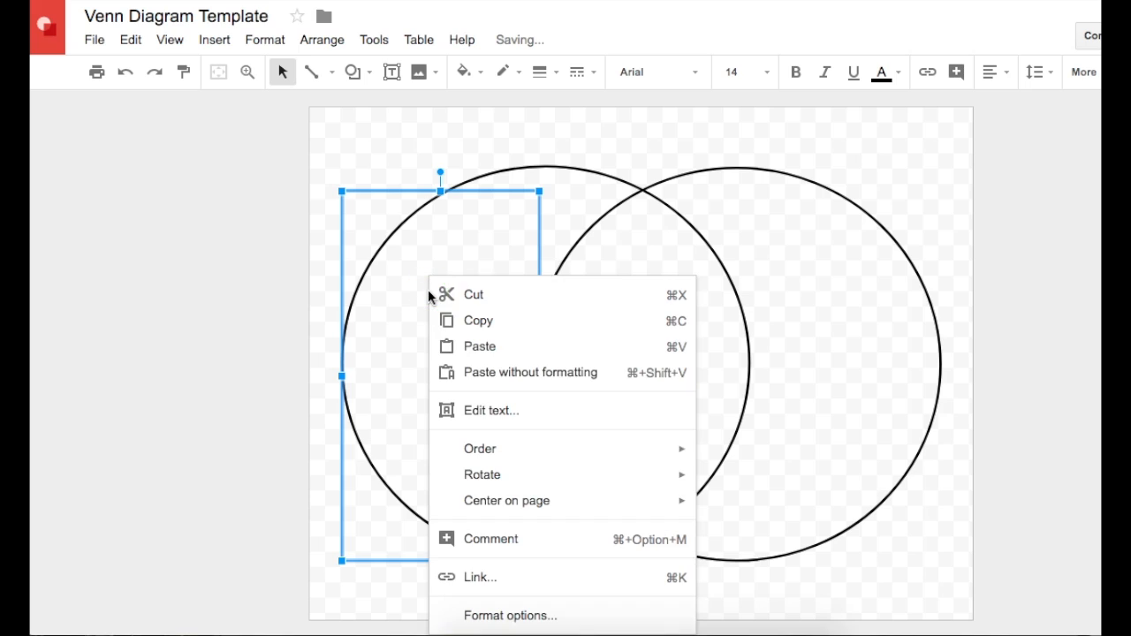
{"action": "left_click", "coordinate": [477, 322]}
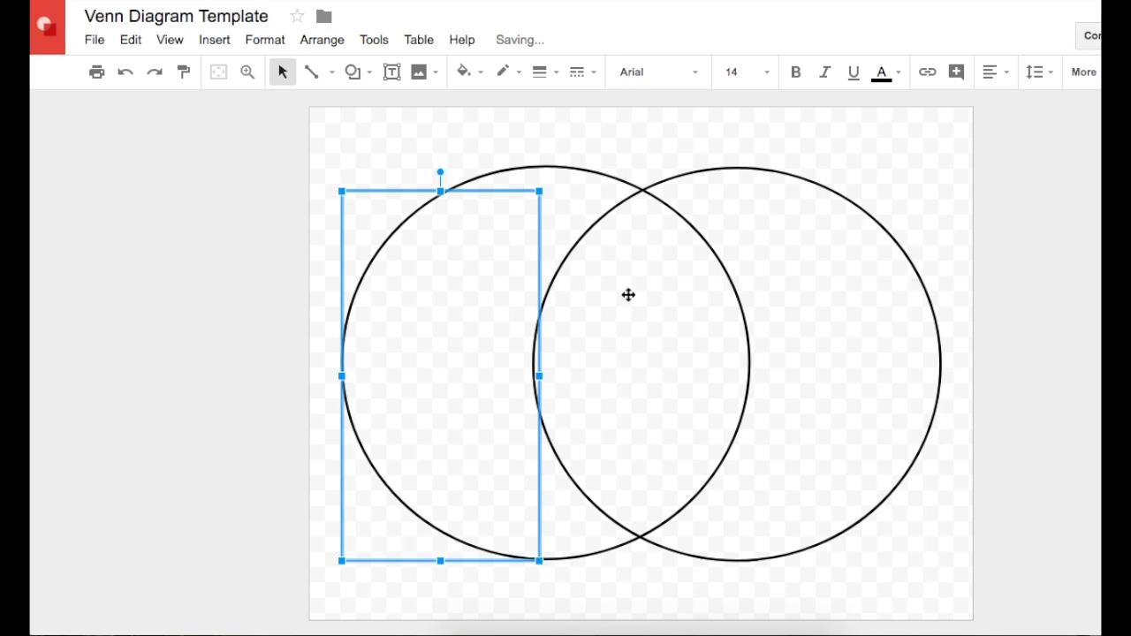
{"action": "right_click", "coordinate": [466, 304]}
{"action": "left_click", "coordinate": [533, 352]}
{"action": "left_click_drag", "start_coordinate": [477, 333], "coordinate": [685, 331]}
{"action": "right_click", "coordinate": [629, 328]}
{"action": "left_click", "coordinate": [671, 326]}
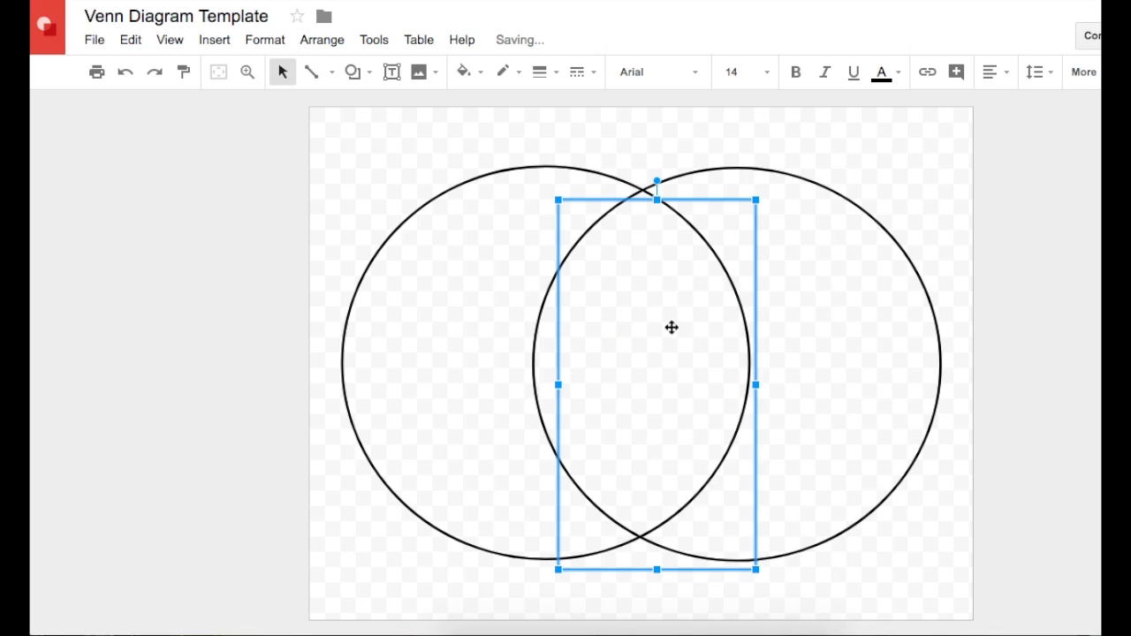
Paste another copy of the tall text box and place it over the right circle's non-overlapping area
{"action": "right_click", "coordinate": [709, 291]}
{"action": "left_click", "coordinate": [766, 346]}
{"action": "left_click_drag", "start_coordinate": [688, 319], "coordinate": [863, 300]}
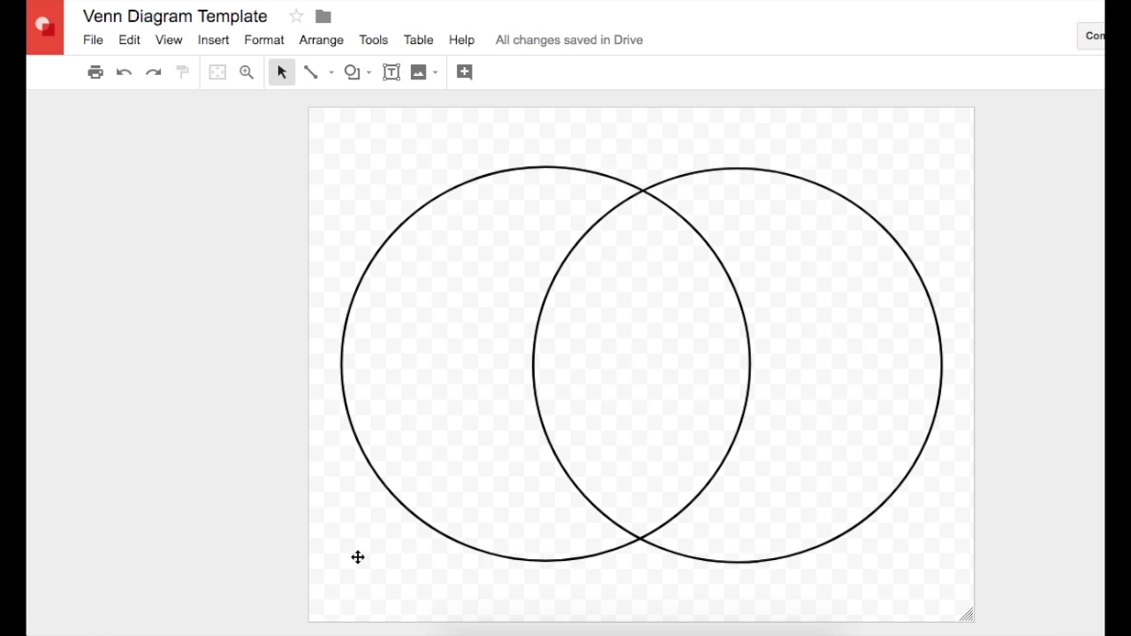
Set the page background to the light blue radial gradient
{"action": "right_click", "coordinate": [358, 557]}
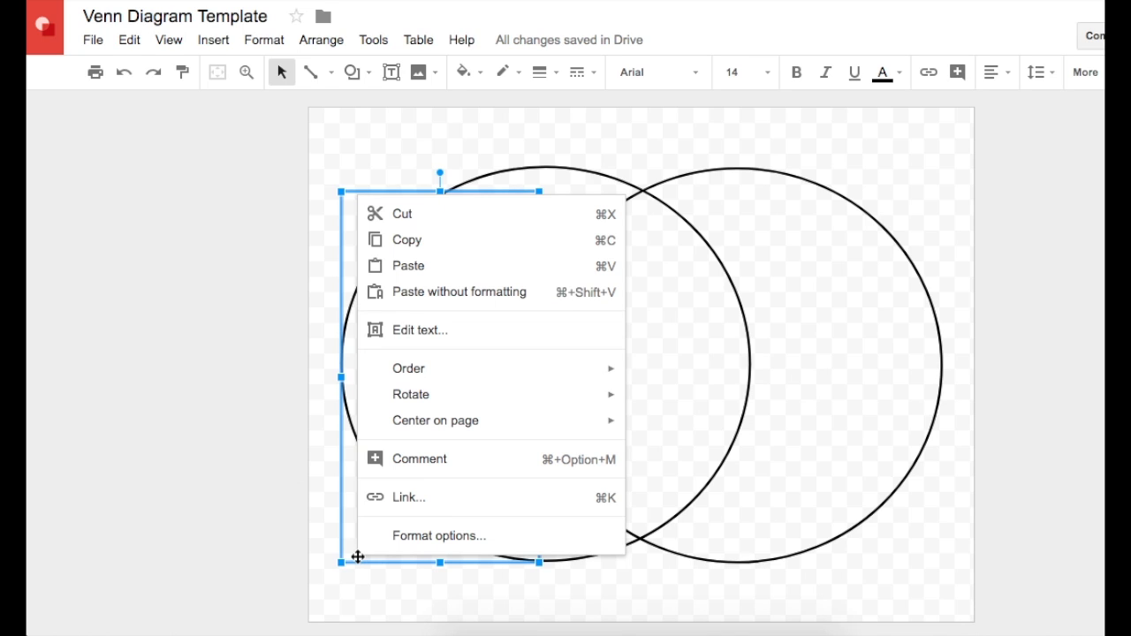
{"action": "right_click", "coordinate": [361, 590]}
{"action": "mouse_move", "coordinate": [434, 541]}
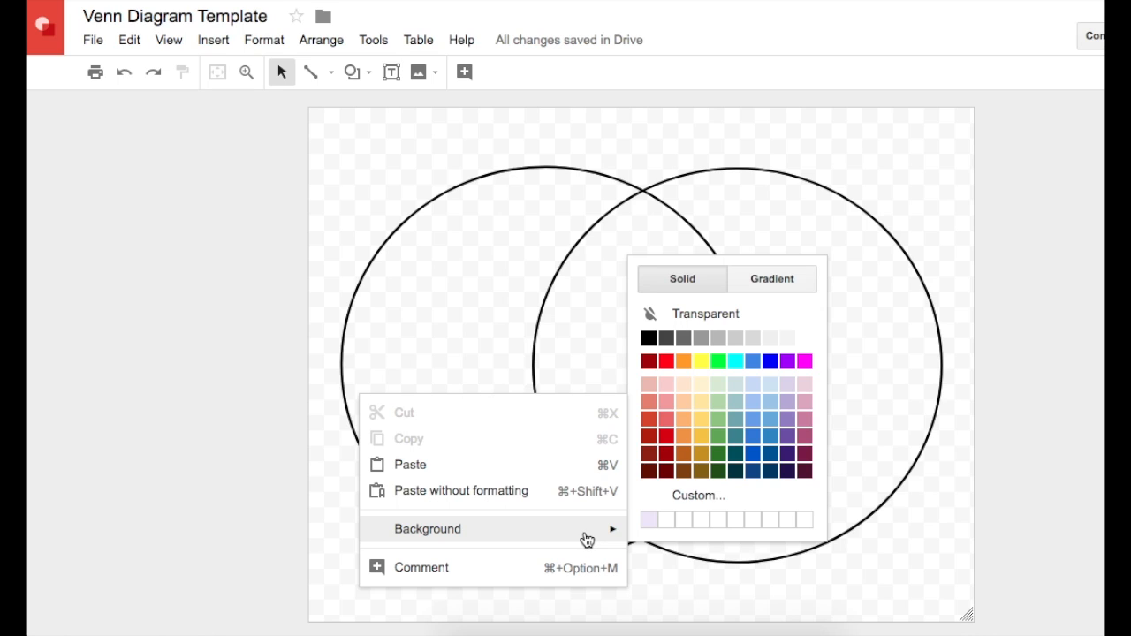
{"action": "left_click", "coordinate": [763, 278]}
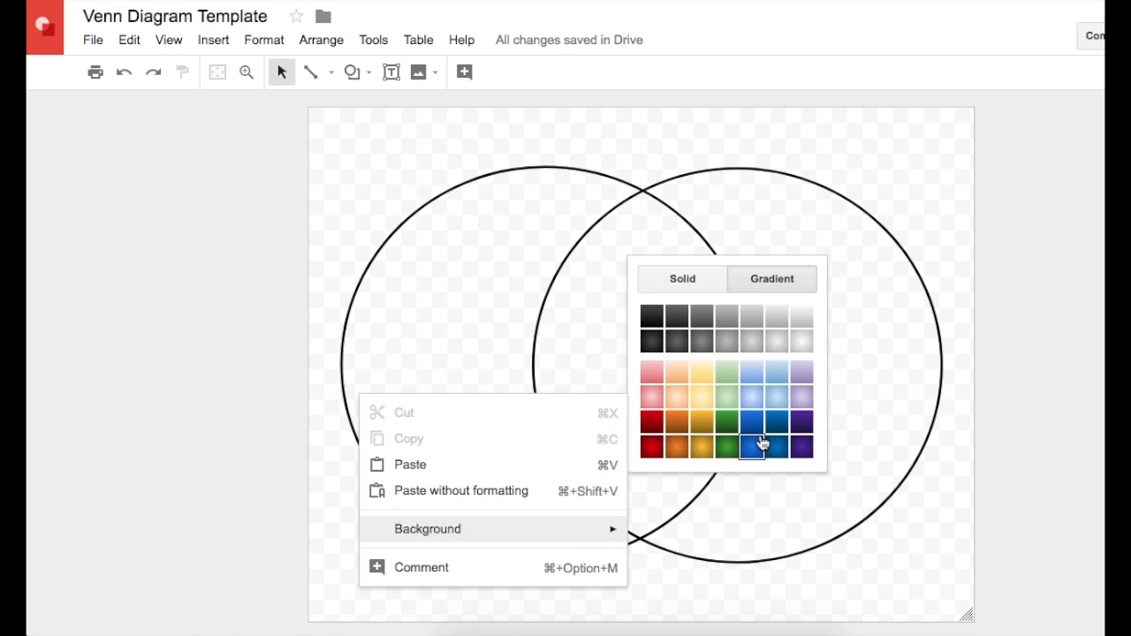
{"action": "left_click", "coordinate": [750, 401]}
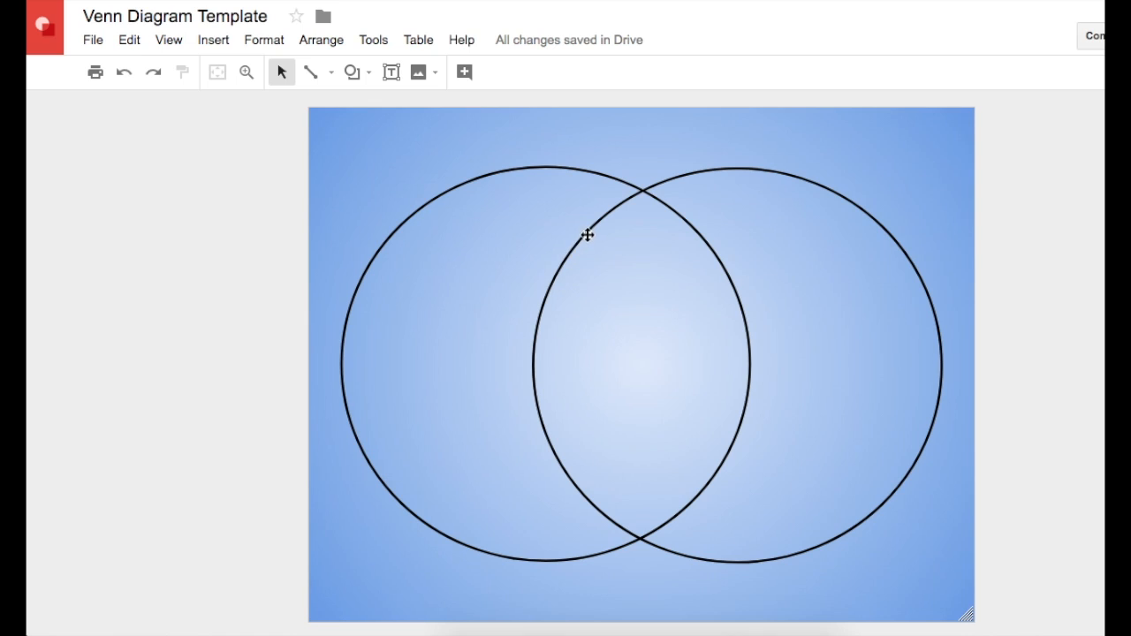
Fill the grouped circles with a custom semi-transparent pale yellow-green, #f1ffb43c
{"action": "right_click", "coordinate": [589, 184]}
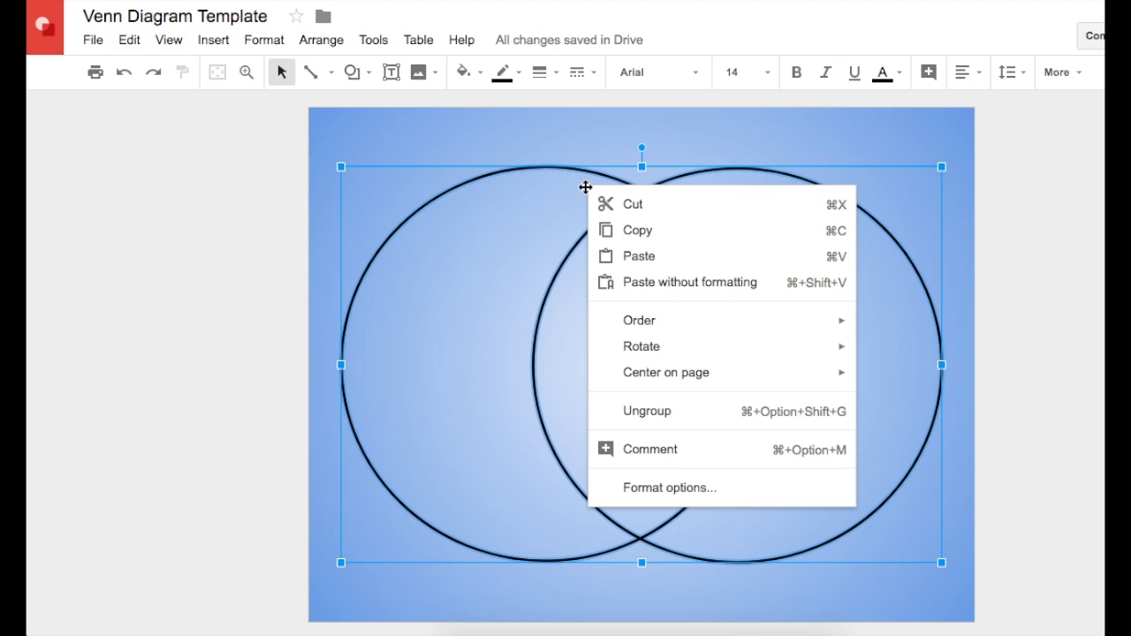
{"action": "left_click", "coordinate": [466, 74]}
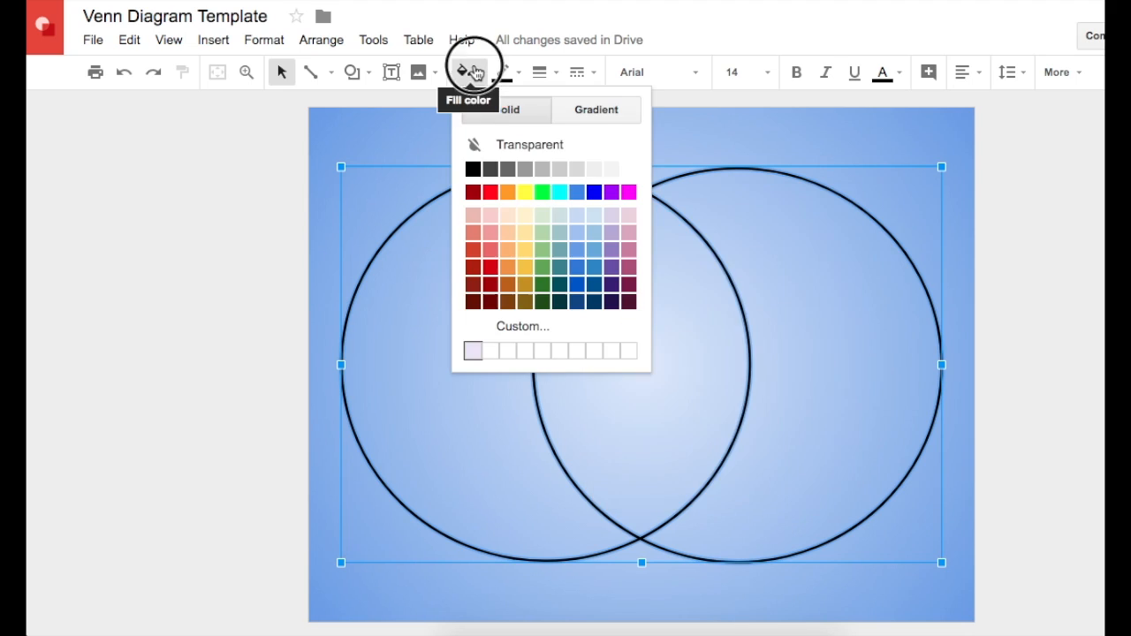
{"action": "left_click", "coordinate": [523, 327]}
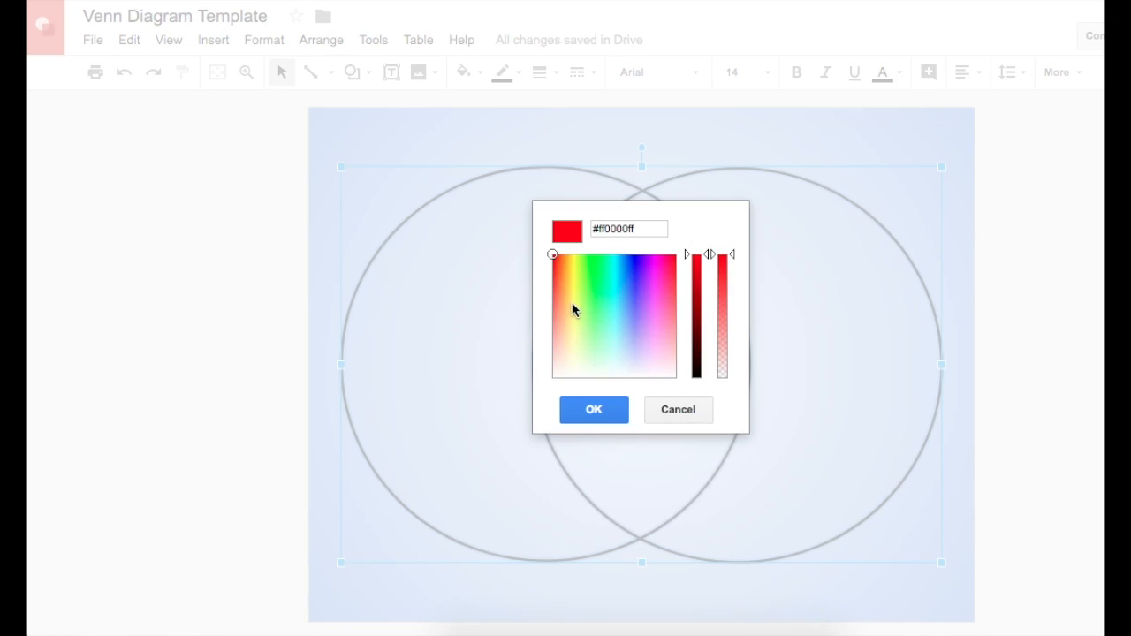
{"action": "left_click", "coordinate": [577, 331]}
{"action": "left_click", "coordinate": [576, 343]}
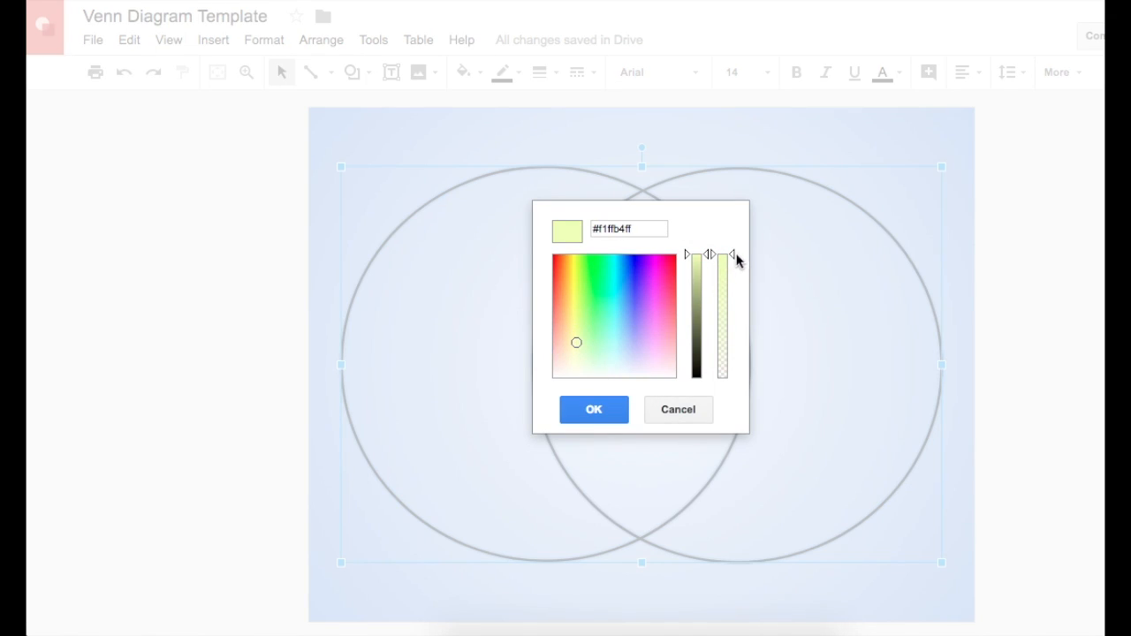
{"action": "left_click_drag", "start_coordinate": [734, 258], "coordinate": [734, 354]}
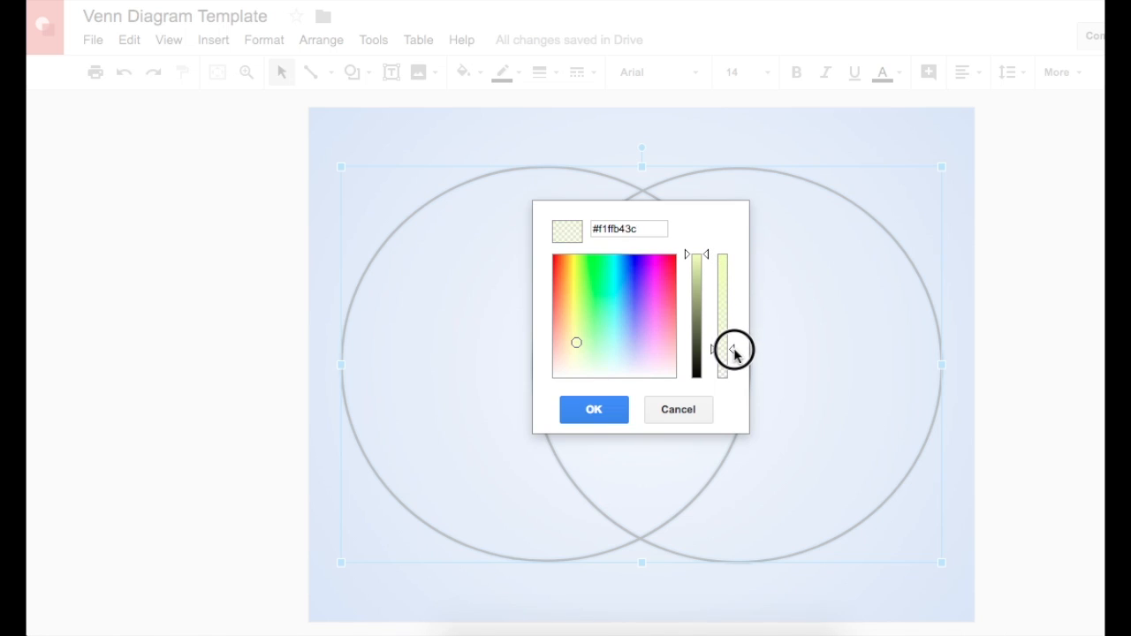
{"action": "left_click", "coordinate": [611, 411]}
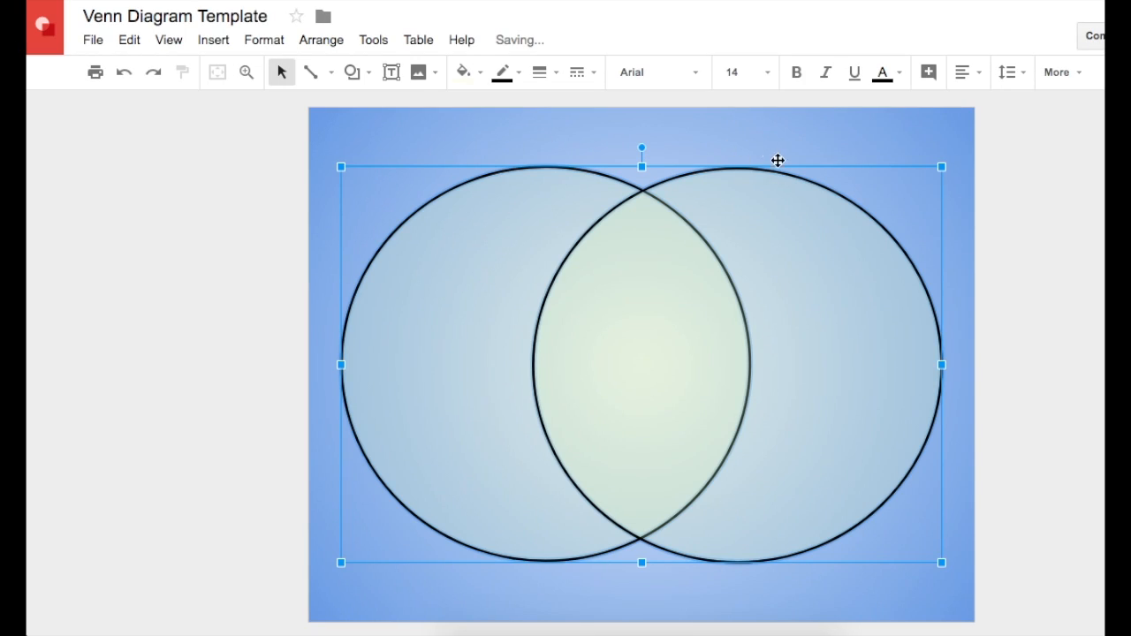
{"action": "left_click", "coordinate": [819, 598]}
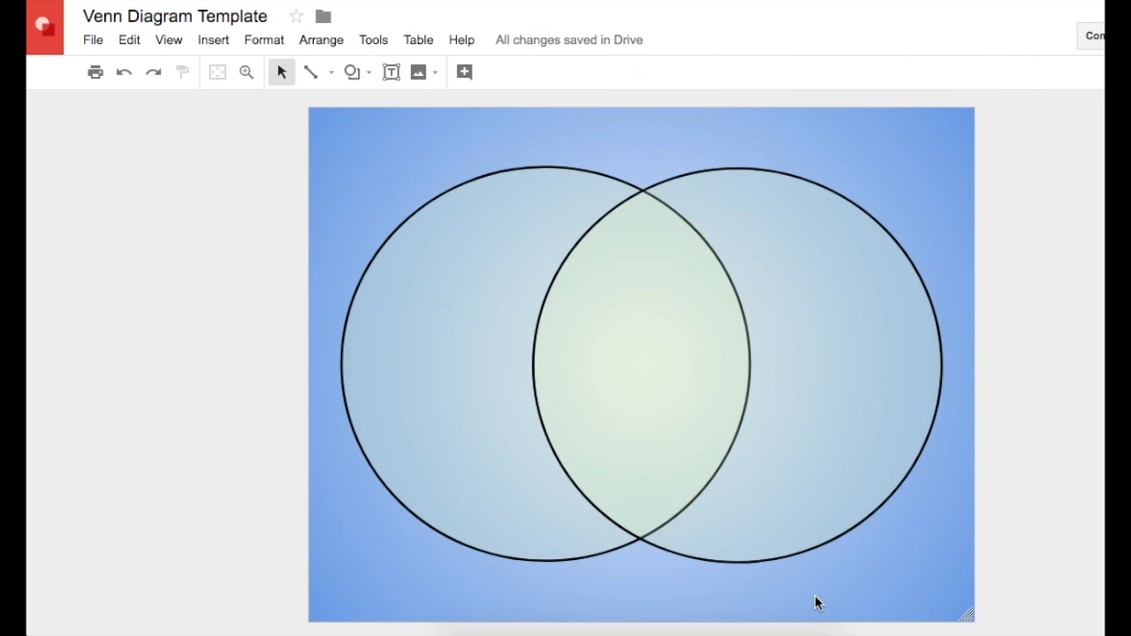